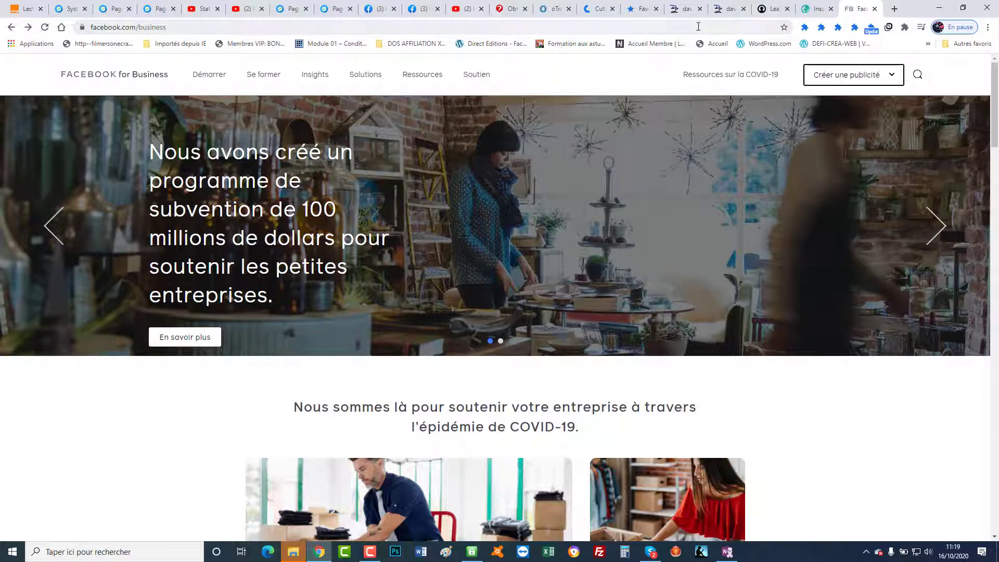
Search Google for "ads facebook" in a new tab, and return to the Facebook for Business page
{"action": "left_click", "coordinate": [894, 9]}
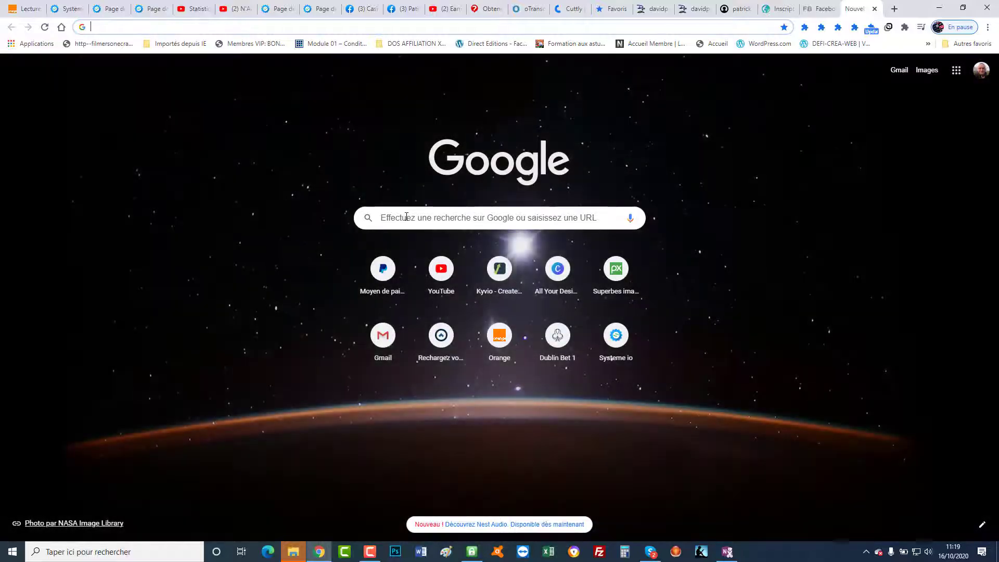
{"action": "left_click", "coordinate": [406, 216]}
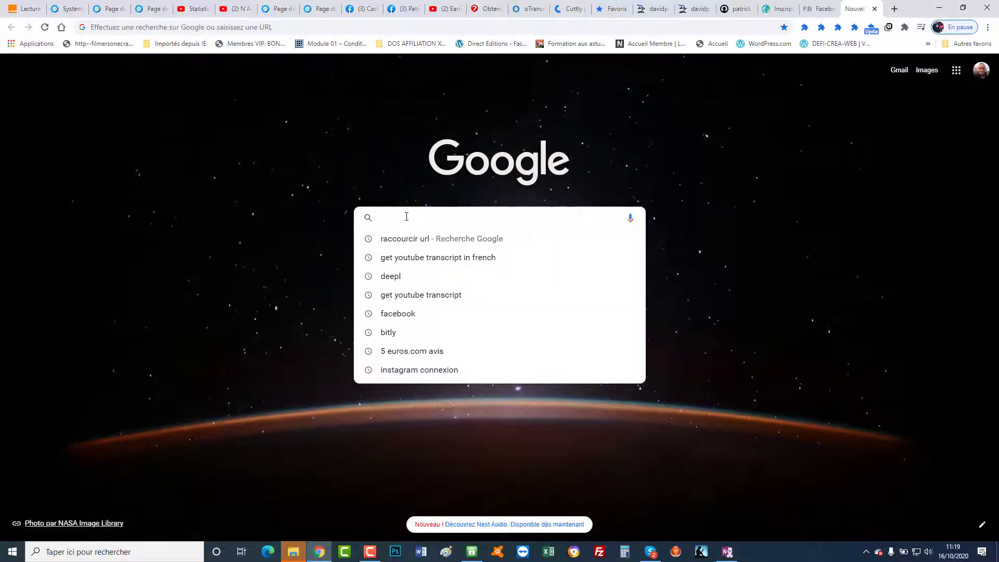
{"action": "type", "text": "ads"}
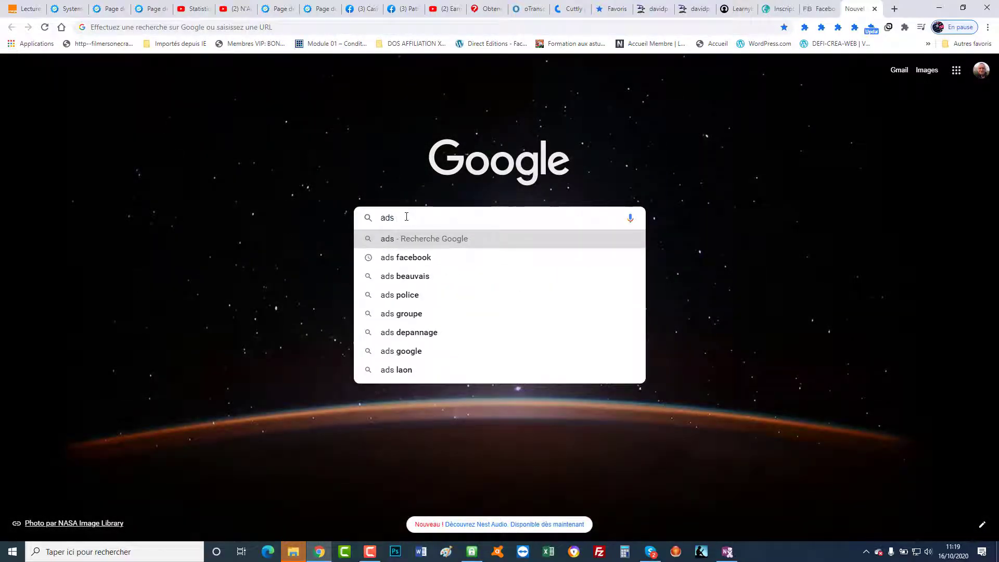
{"action": "left_click", "coordinate": [430, 257]}
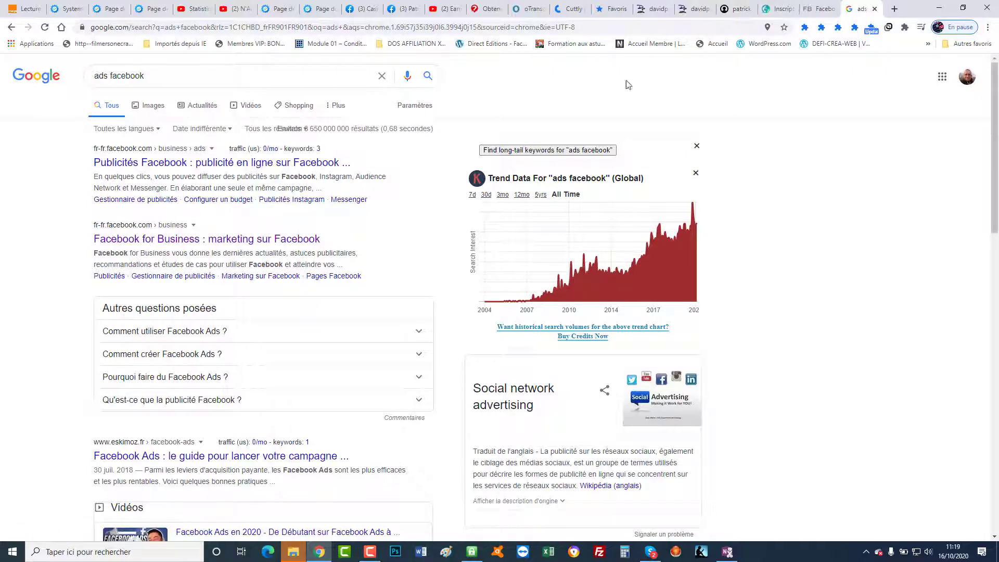
{"action": "left_click", "coordinate": [813, 11]}
{"action": "mouse_move", "coordinate": [225, 83]}
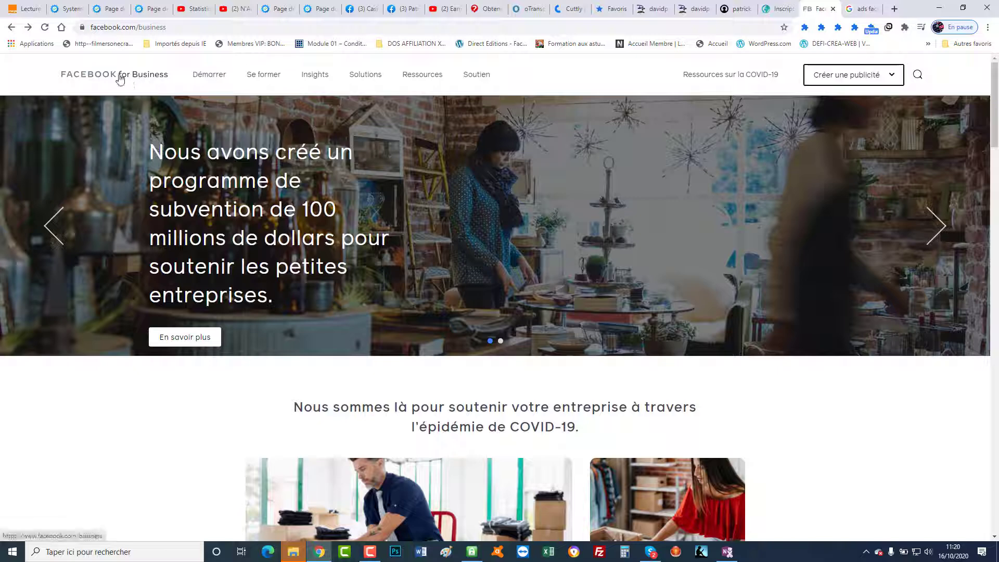
{"action": "mouse_move", "coordinate": [262, 79]}
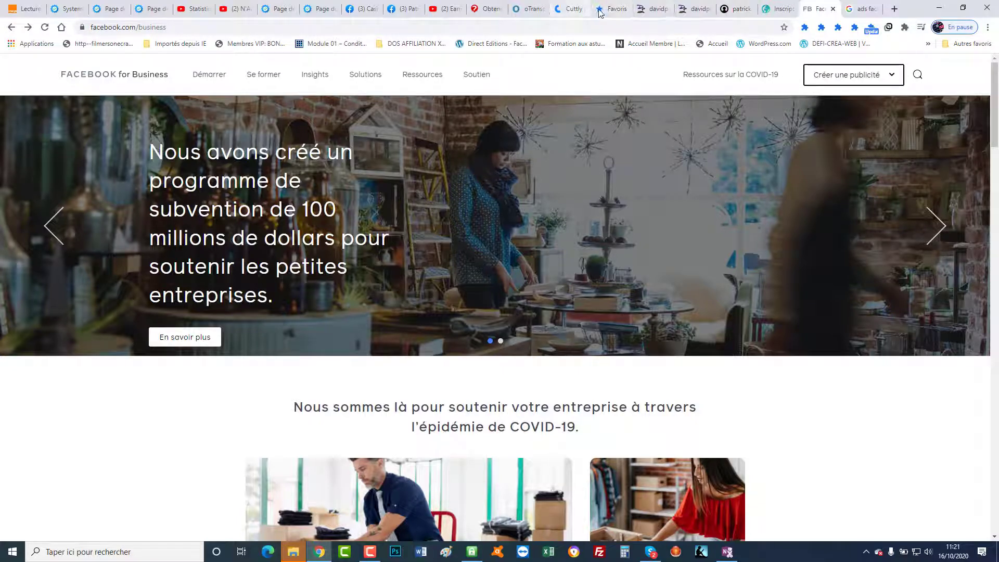
Switch to the personal Facebook profile and start creating a new Page from it
{"action": "left_click", "coordinate": [366, 14]}
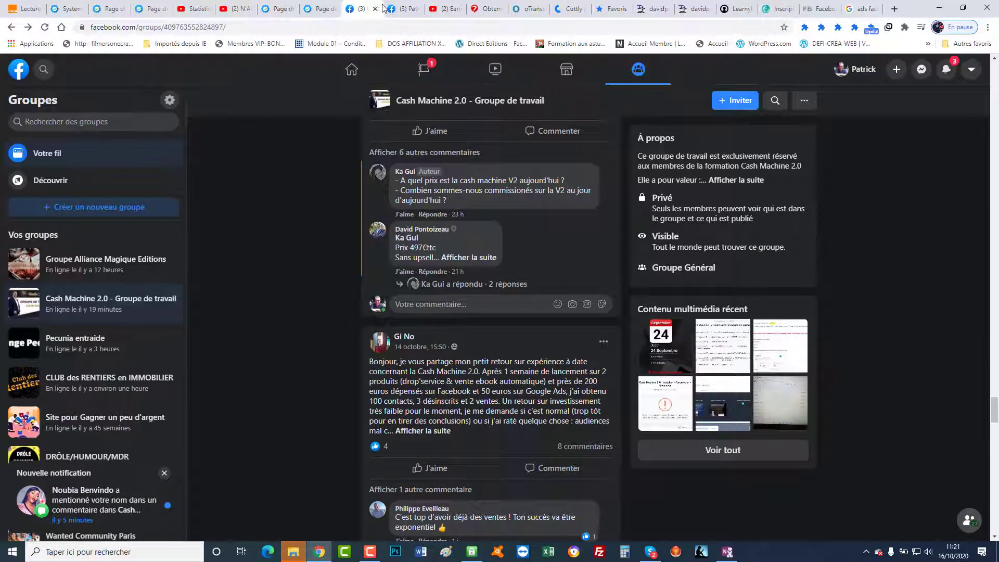
{"action": "left_click", "coordinate": [399, 14]}
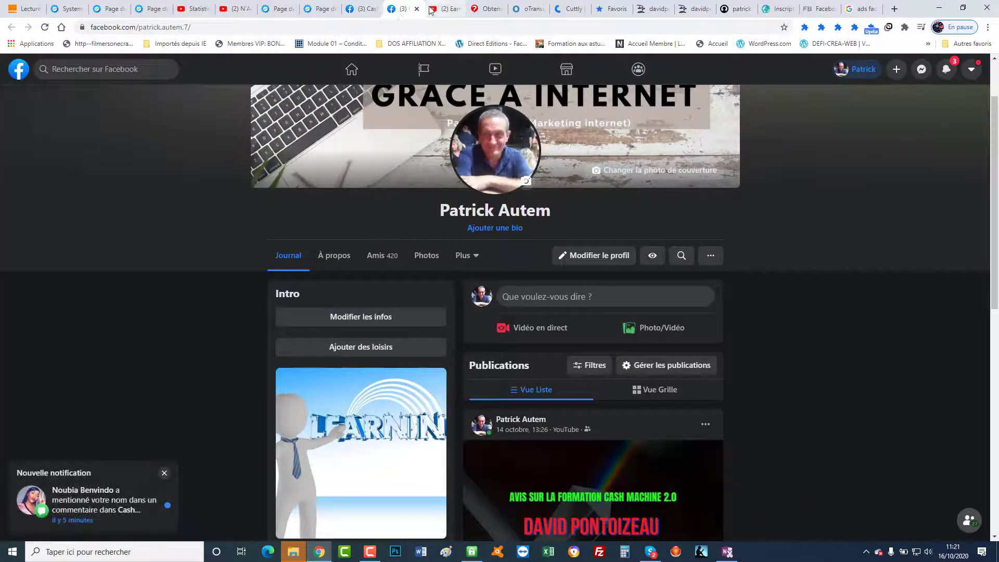
{"action": "scroll", "coordinate": [453, 110], "scroll_direction": "up", "scroll_amount": 2}
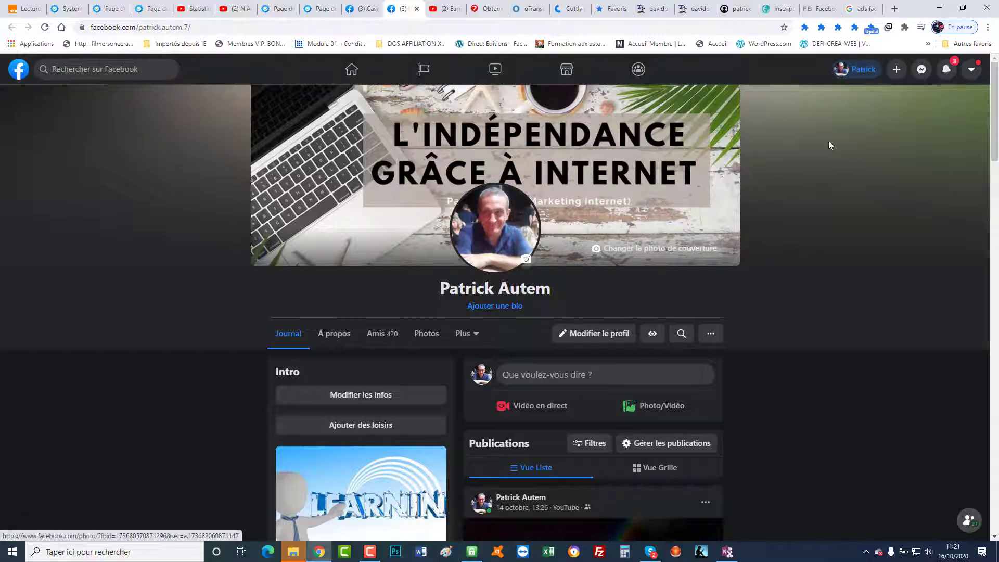
{"action": "left_click", "coordinate": [895, 73]}
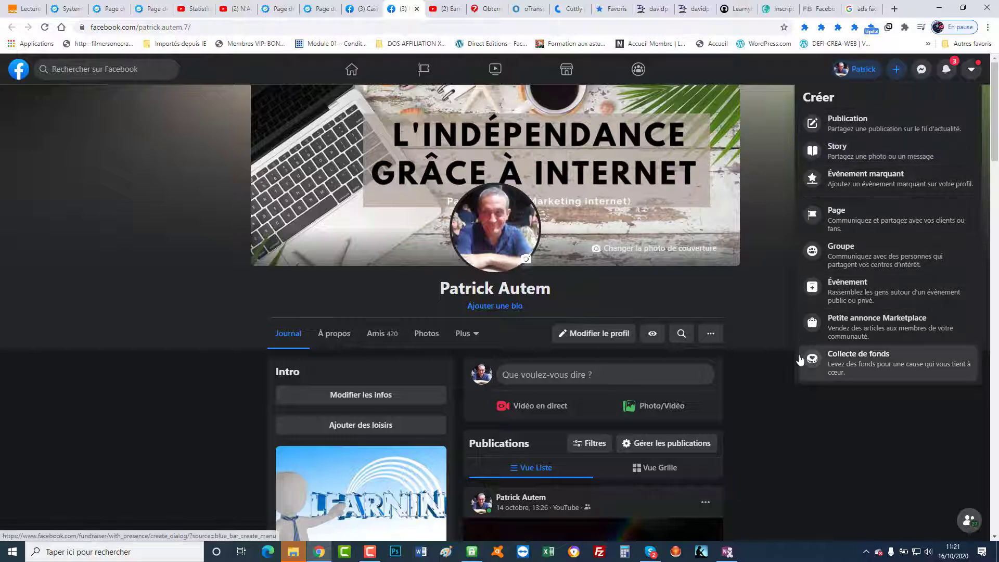
{"action": "left_click", "coordinate": [833, 217]}
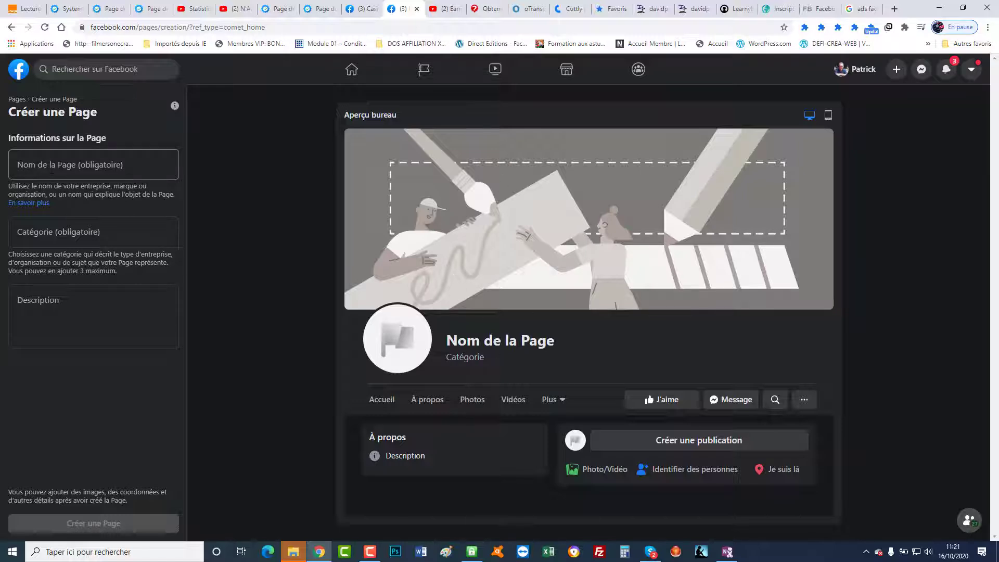
Enter "Indépendance Internet" as the name of the new Page
{"action": "left_click", "coordinate": [18, 165]}
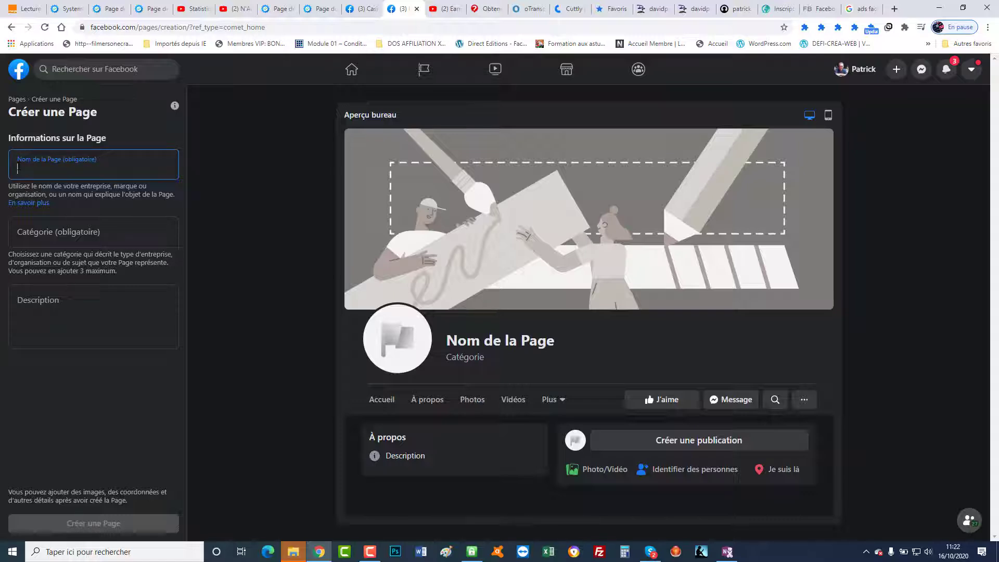
{"action": "type", "text": "C"}
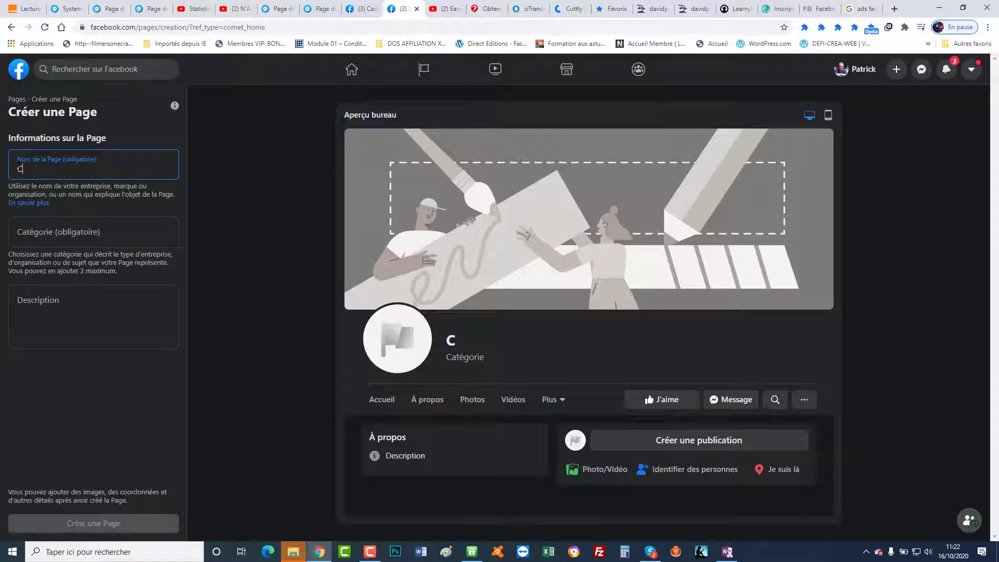
{"action": "key", "text": "BackSpace"}
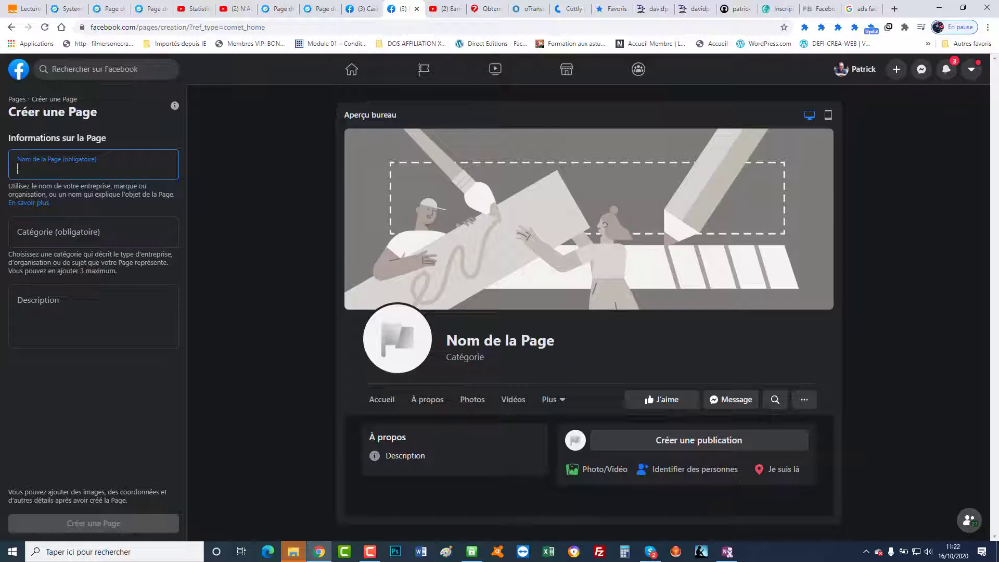
{"action": "type", "text": "Indép"}
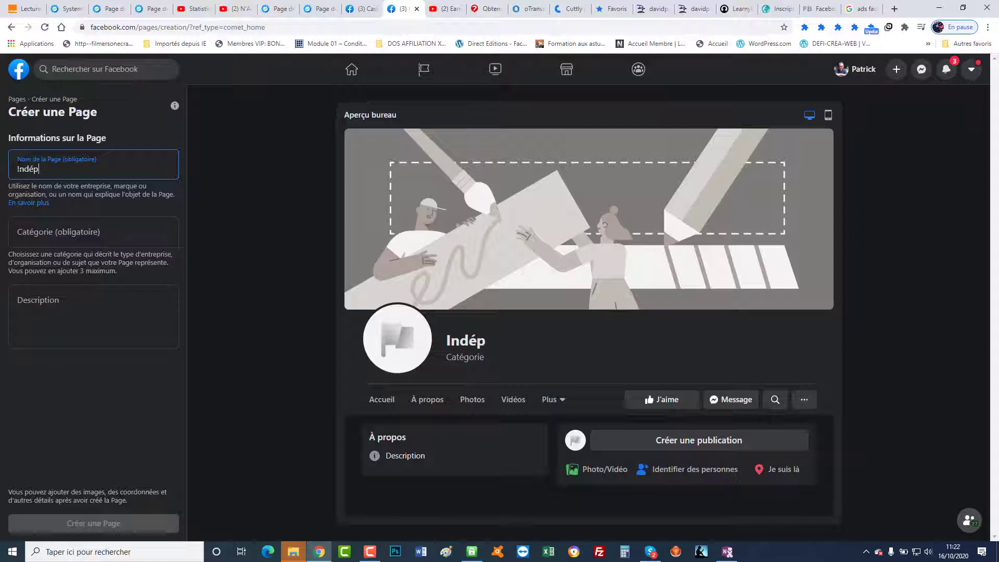
{"action": "type", "text": "endance"}
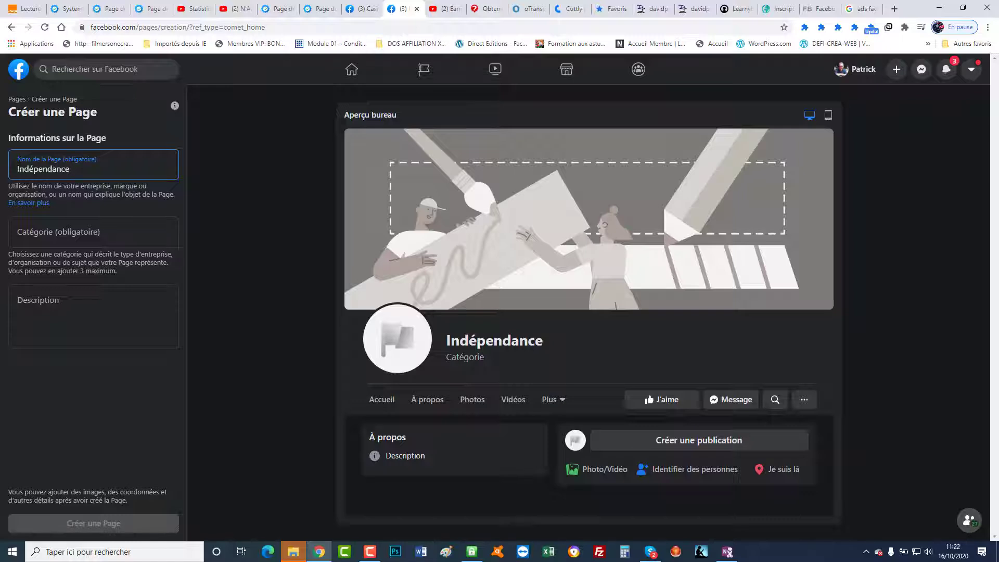
{"action": "type", "text": " Internet"}
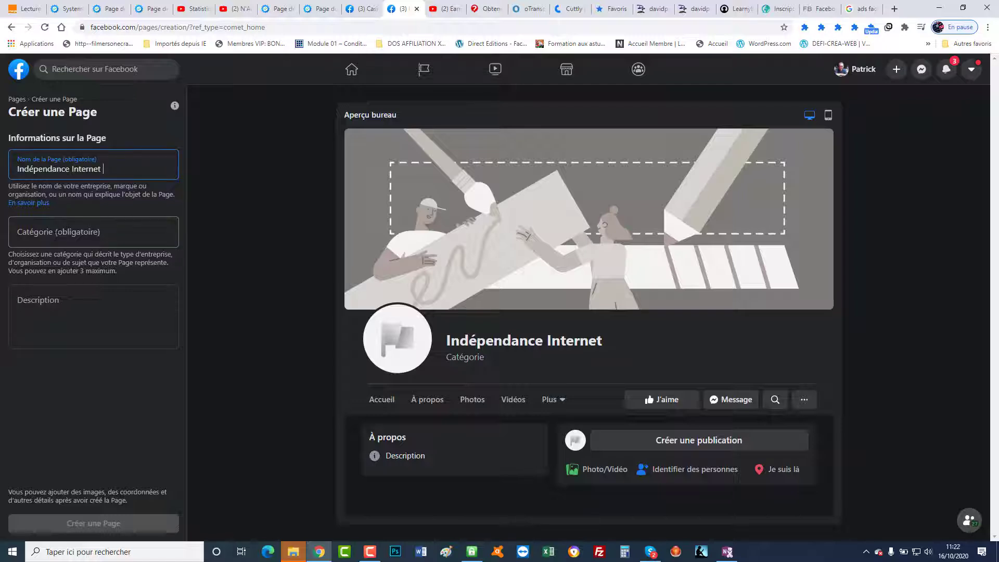
Try to find a Page category with the search term "Marketing", and clear the entry
{"action": "left_click", "coordinate": [56, 234]}
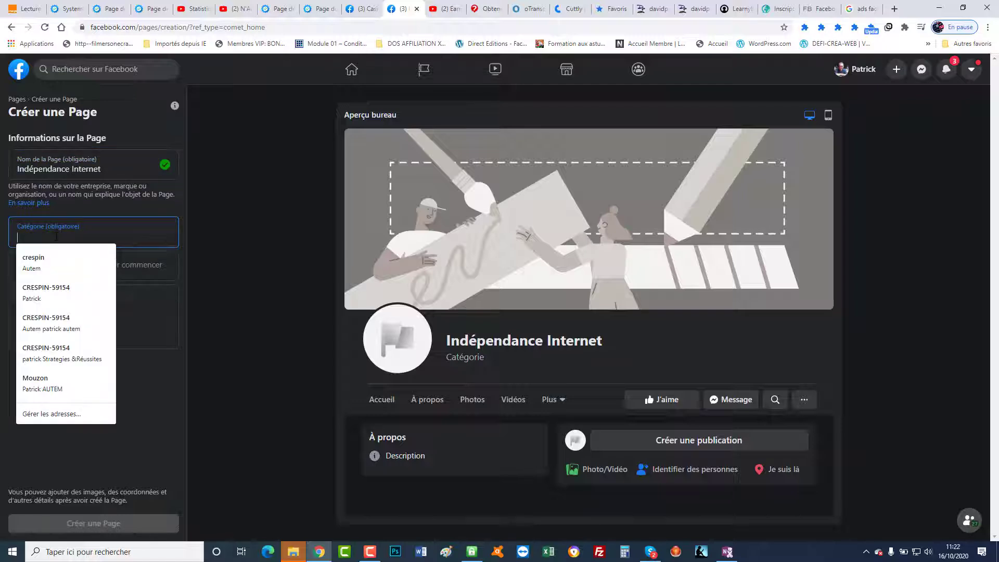
{"action": "left_click", "coordinate": [55, 229]}
{"action": "left_click", "coordinate": [55, 229]}
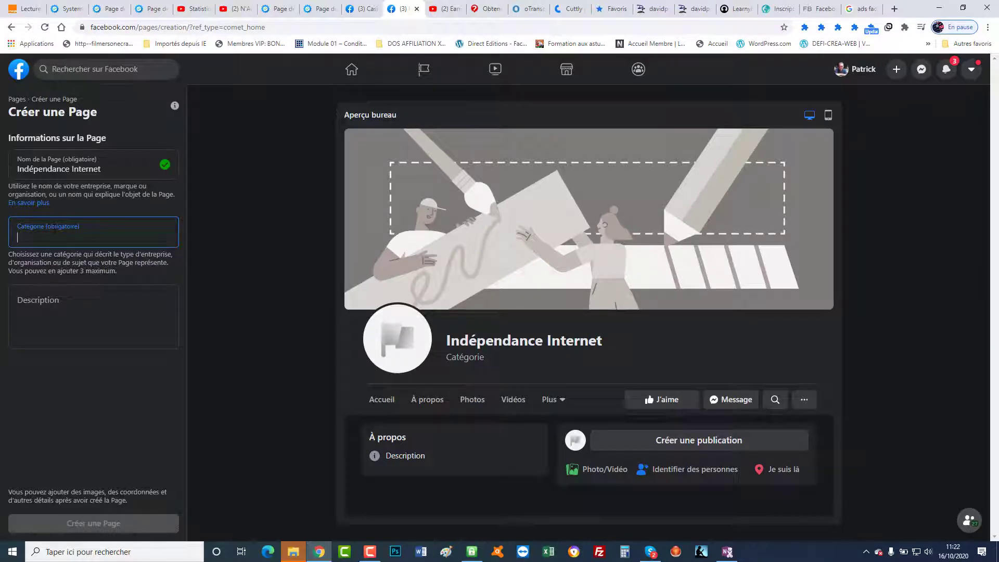
{"action": "type", "text": "M"}
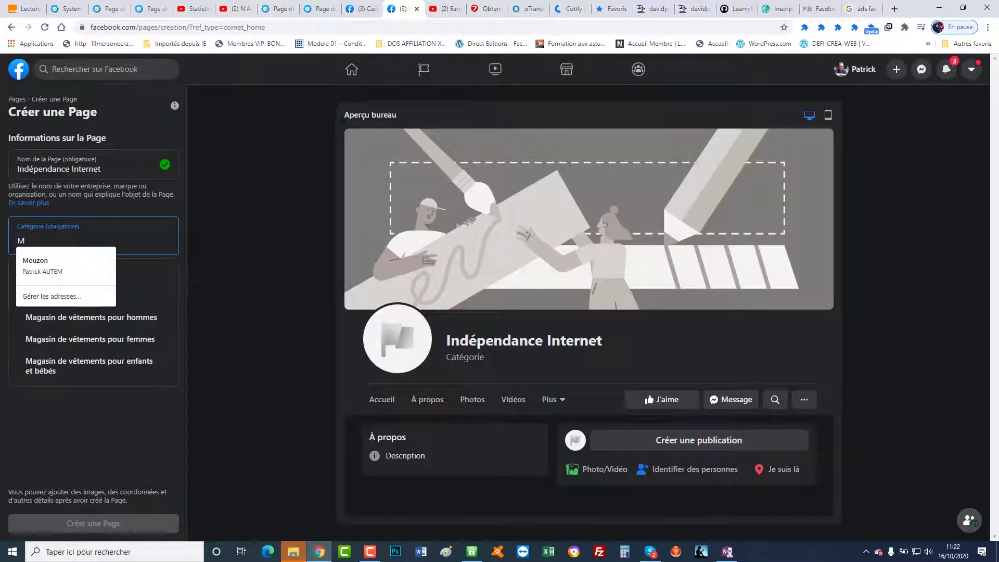
{"action": "type", "text": "ark"}
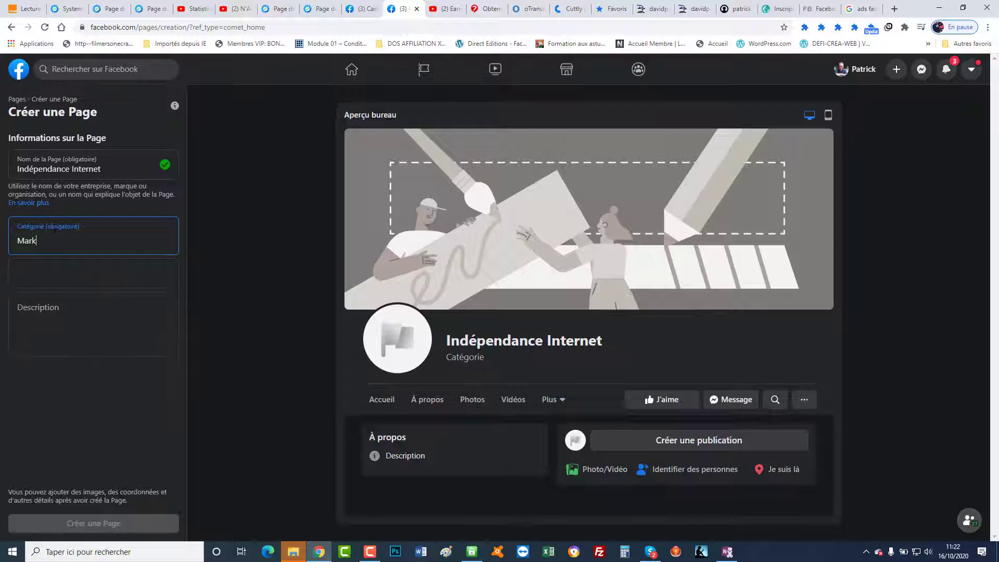
{"action": "type", "text": "etin"}
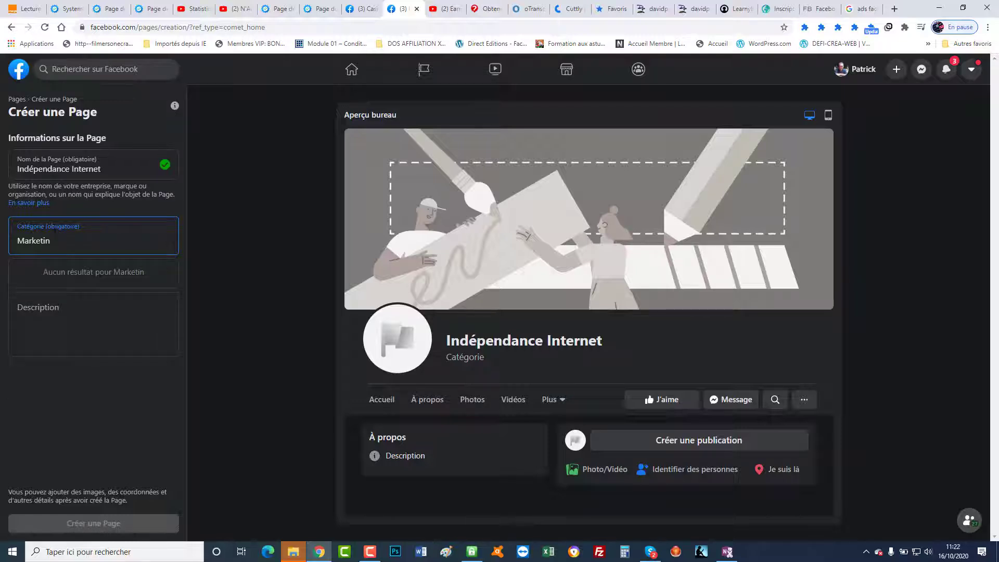
{"action": "type", "text": "g"}
{"action": "key", "text": "BackSpace"}
{"action": "key", "text": "BackSpace"}
{"action": "key", "text": "BackSpace"}
{"action": "key", "text": "BackSpace"}
{"action": "key", "text": "BackSpace"}
{"action": "key", "text": "BackSpace"}
{"action": "key", "text": "BackSpace"}
{"action": "key", "text": "BackSpace"}
{"action": "key", "text": "BackSpace"}
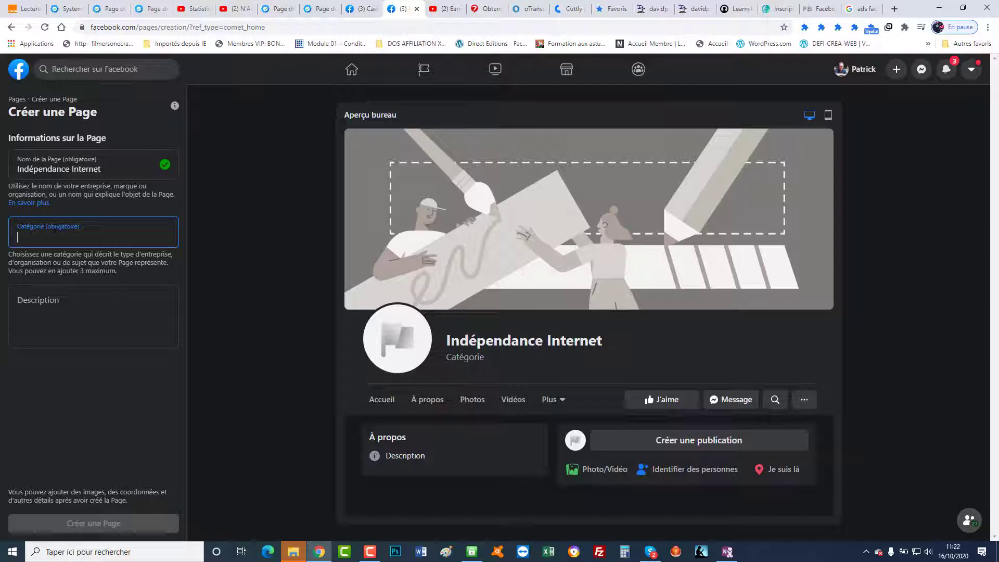
Try "vente" and "e ma" as search terms for the Page category, clearing each one
{"action": "type", "text": "vente"}
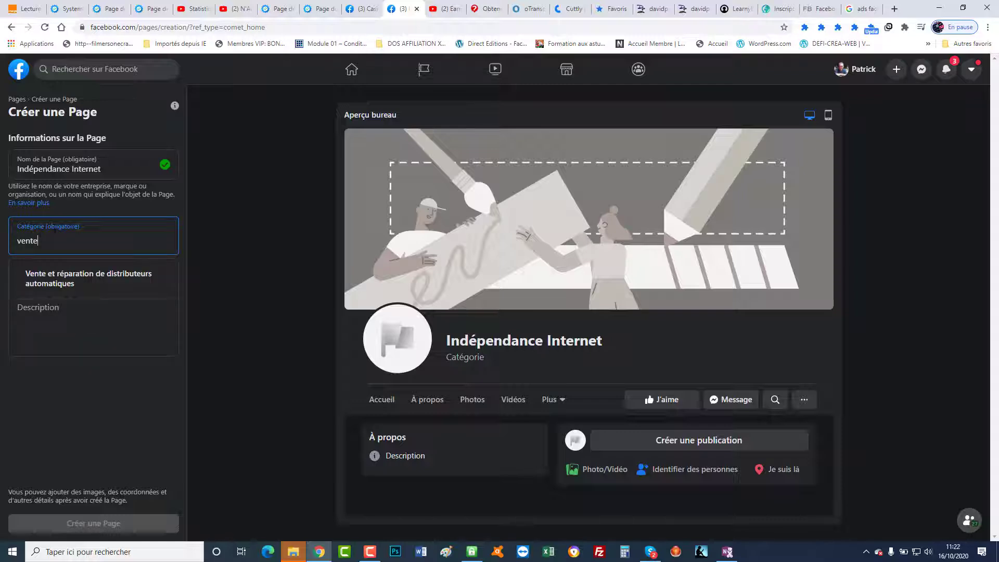
{"action": "key", "text": "BackSpace"}
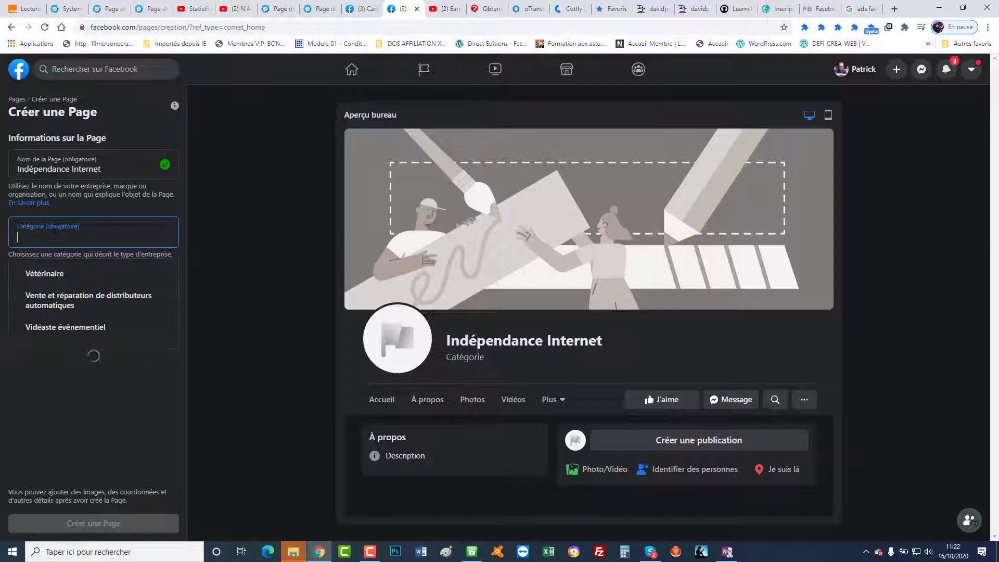
{"action": "key", "text": "BackSpace"}
{"action": "type", "text": "e"}
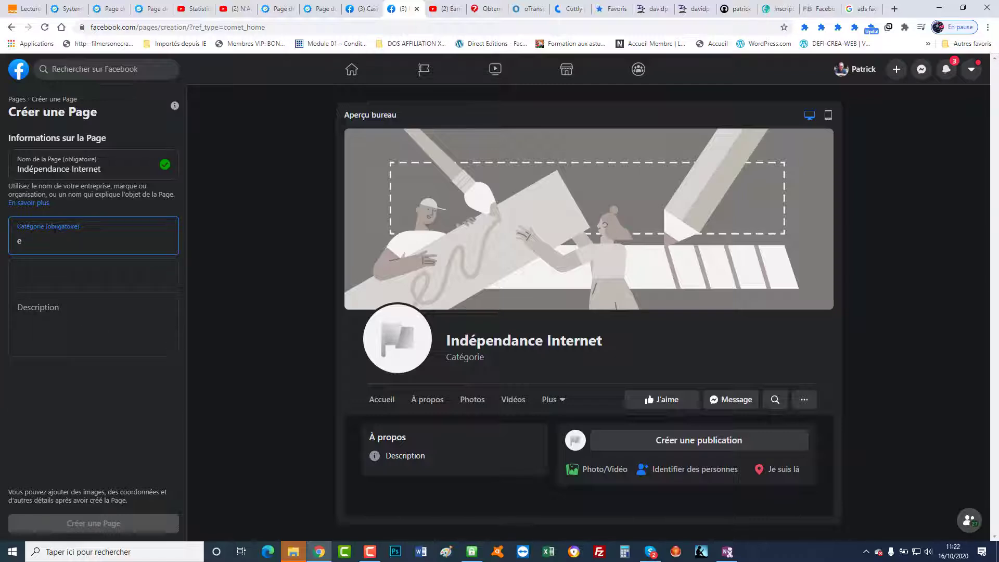
{"action": "type", "text": " ma"}
{"action": "key", "text": "BackSpace"}
{"action": "key", "text": "BackSpace"}
{"action": "key", "text": "BackSpace"}
{"action": "key", "text": "BackSpace"}
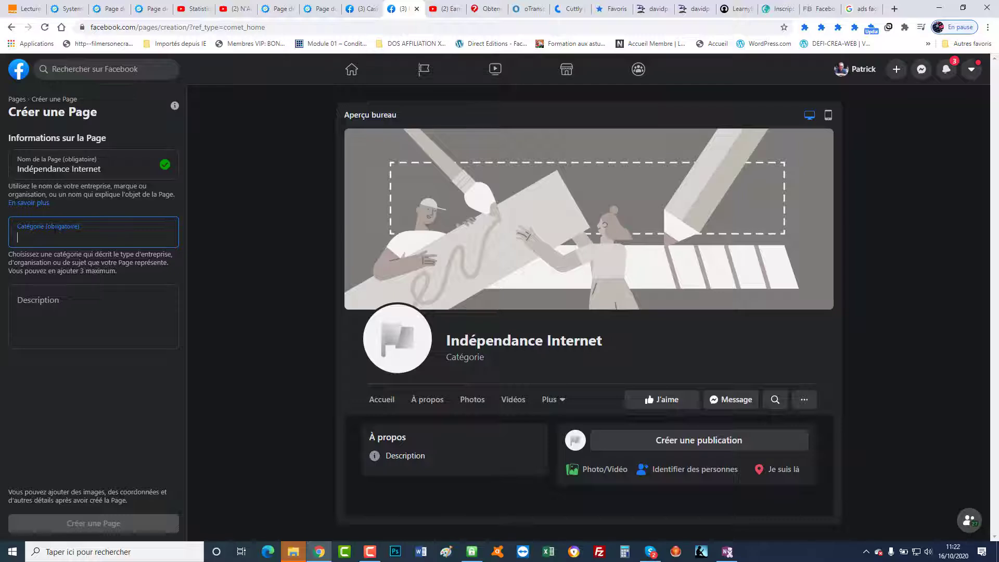
Search the categories for "produit", assign Produit/service to the Page, and open the description for editing
{"action": "type", "text": "produit"}
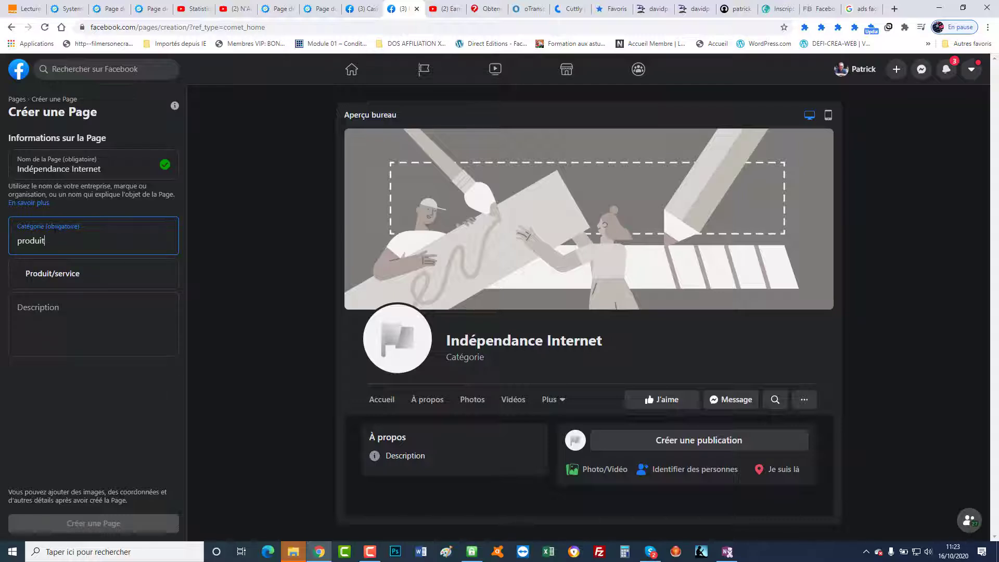
{"action": "left_click", "coordinate": [52, 274]}
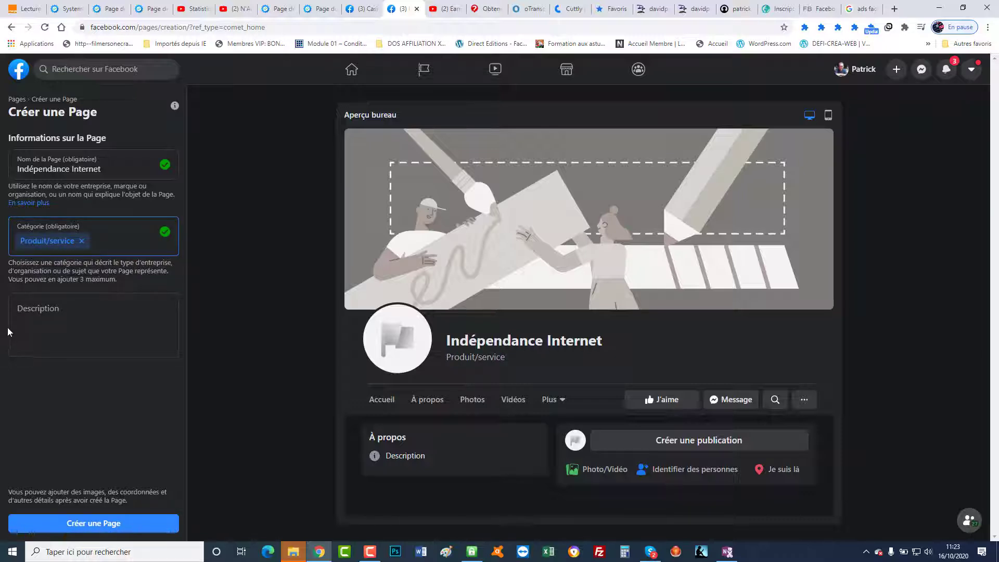
{"action": "left_click", "coordinate": [27, 315]}
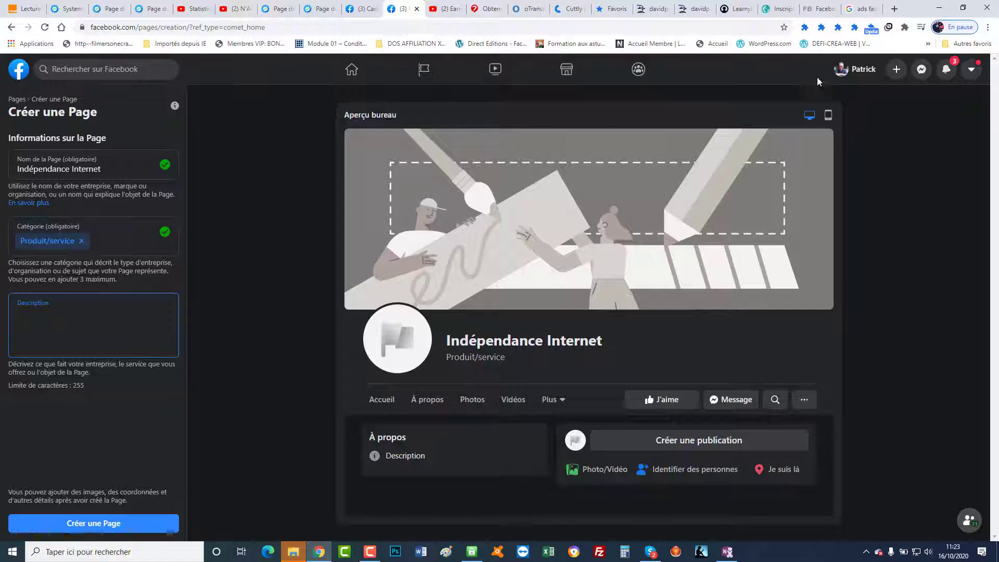
Open Canva in a new browser tab and bring up the list of design types for a new design
{"action": "left_click", "coordinate": [894, 9]}
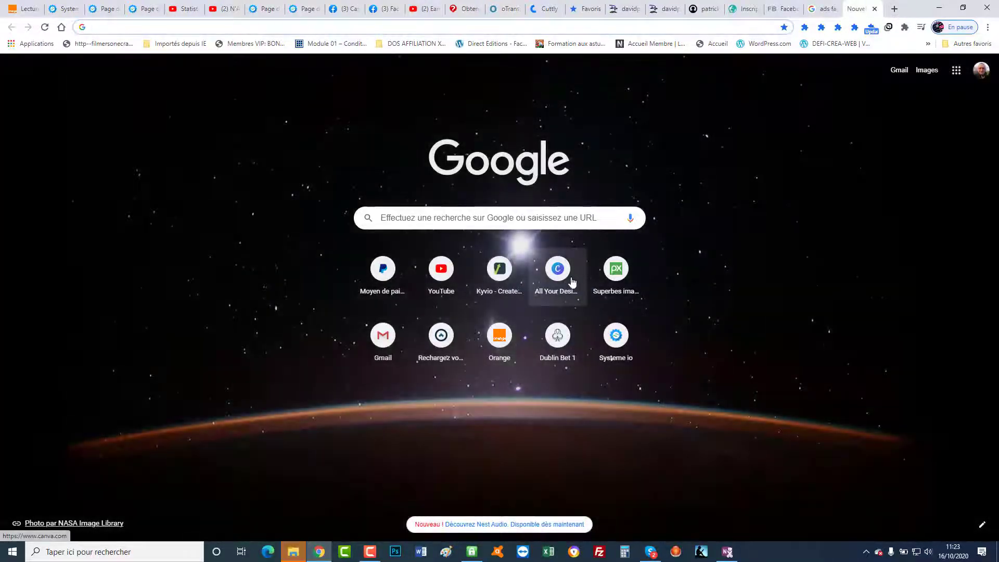
{"action": "left_click", "coordinate": [561, 278]}
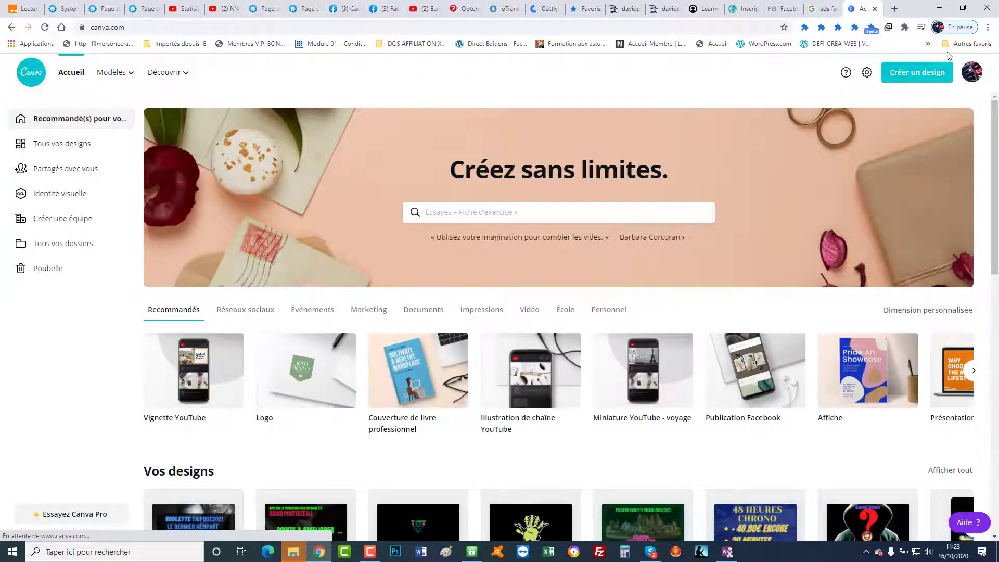
{"action": "left_click", "coordinate": [924, 77]}
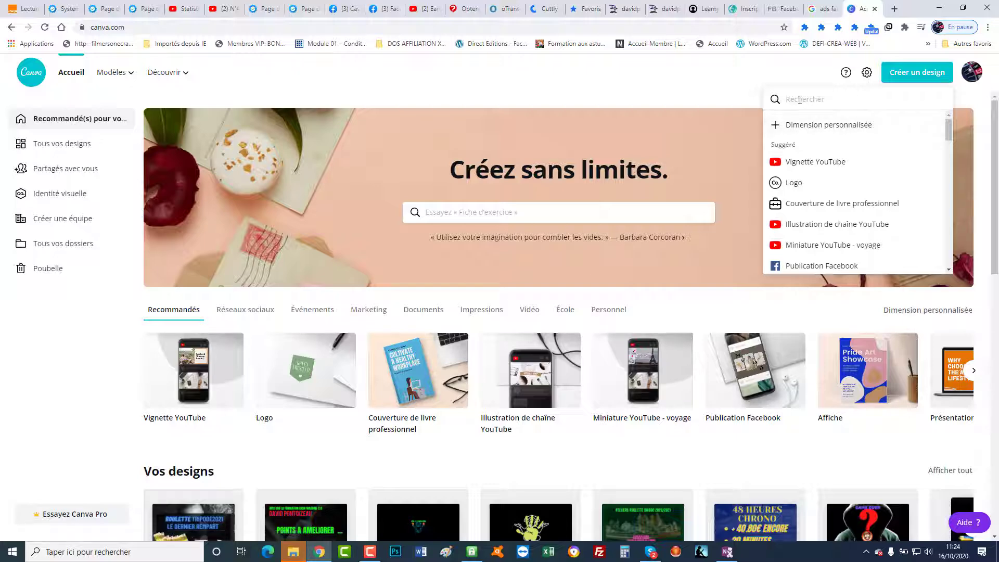
Find "couverture facebook" among the design types, create a blank Couverture Facebook design, and fill its background with black
{"action": "type", "text": "co"}
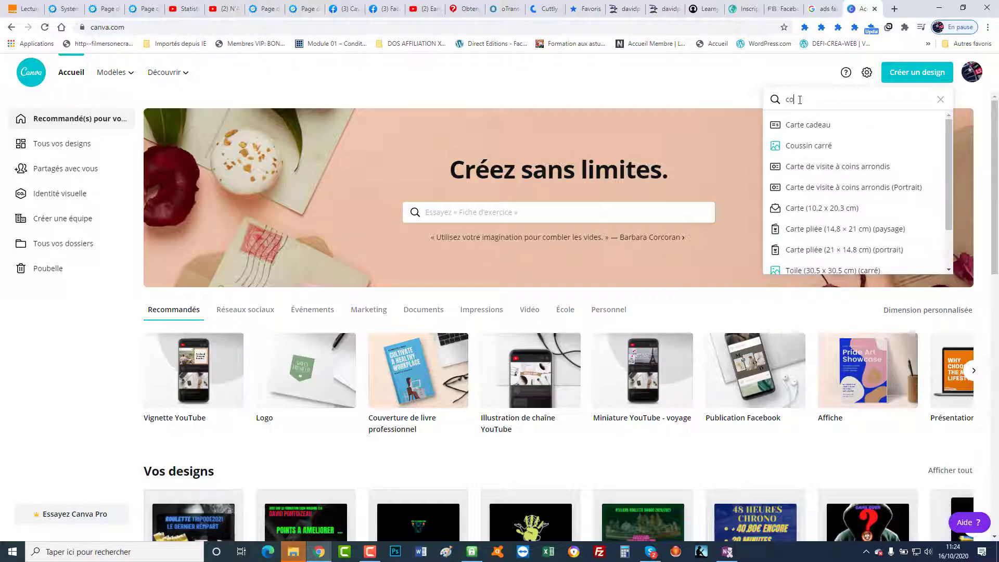
{"action": "type", "text": "uvert"}
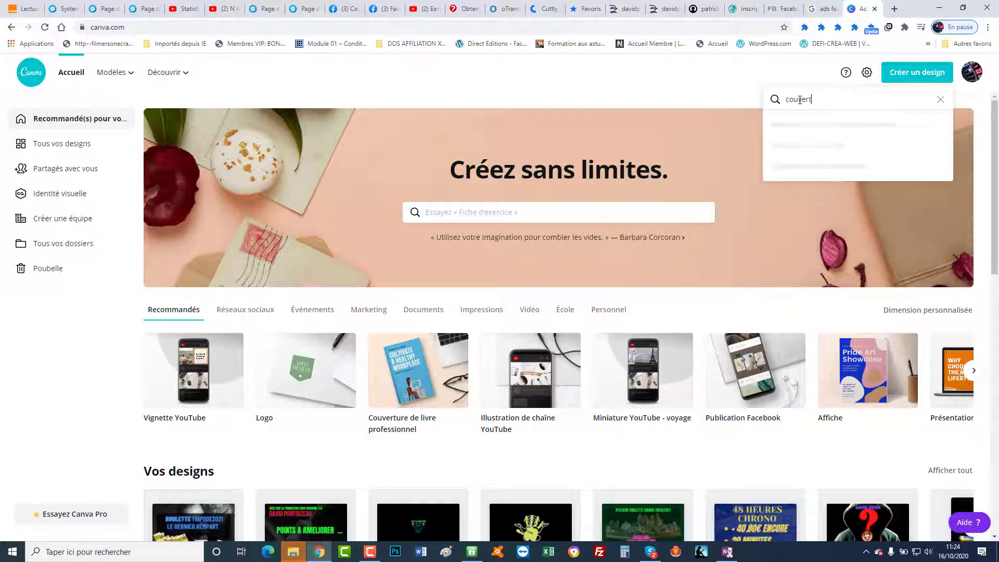
{"action": "type", "text": "ure fac"}
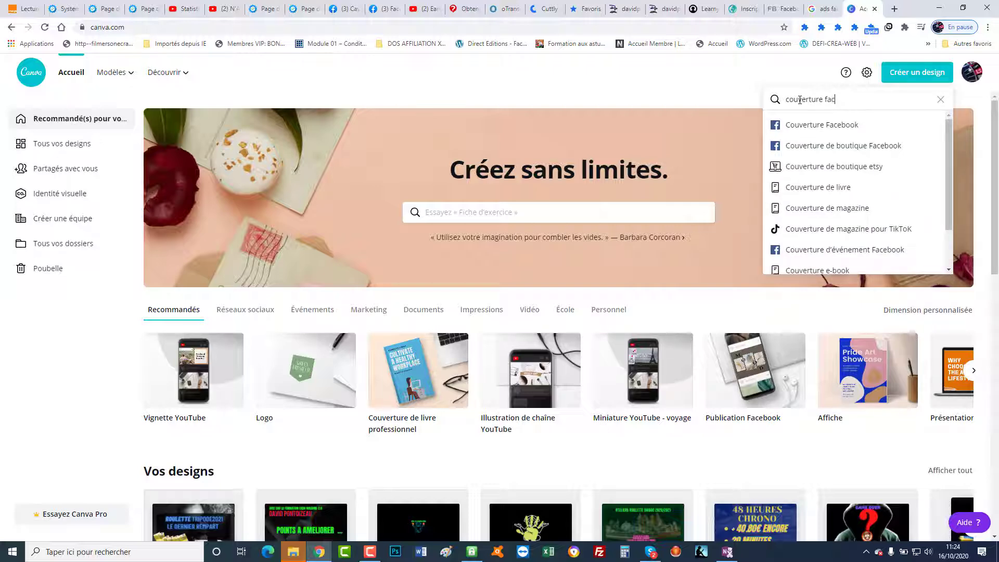
{"action": "type", "text": "ebook"}
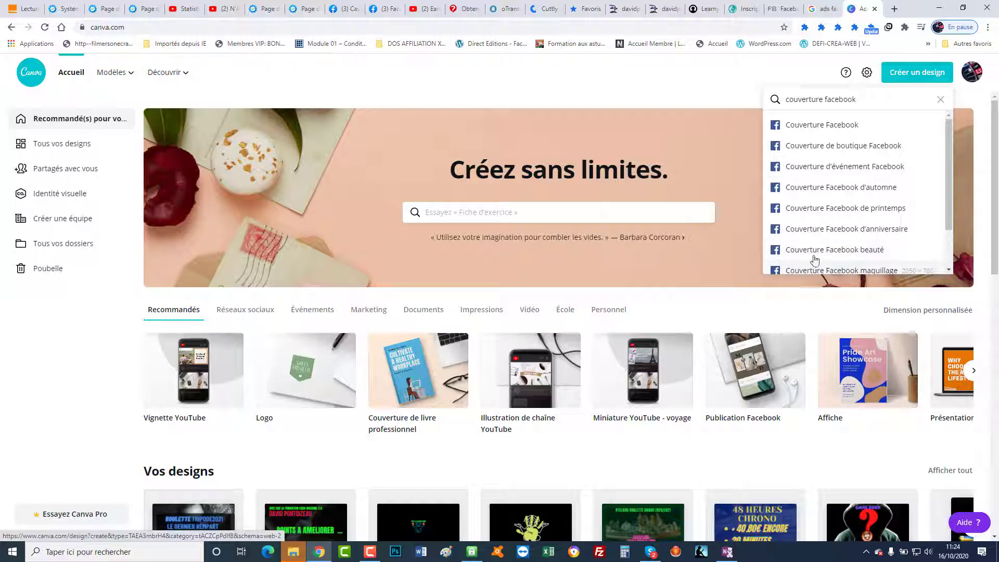
{"action": "left_click", "coordinate": [822, 125]}
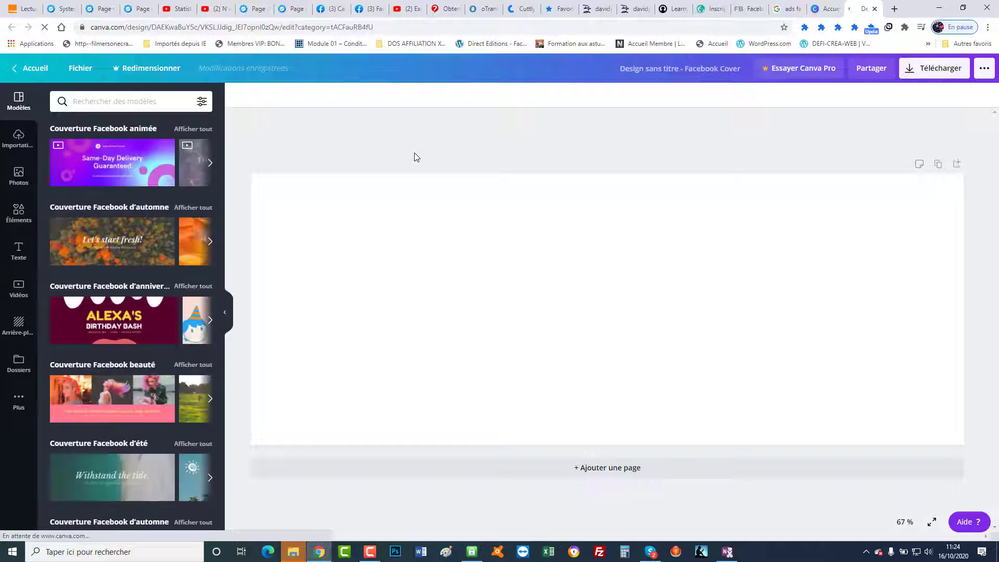
{"action": "left_click", "coordinate": [17, 333]}
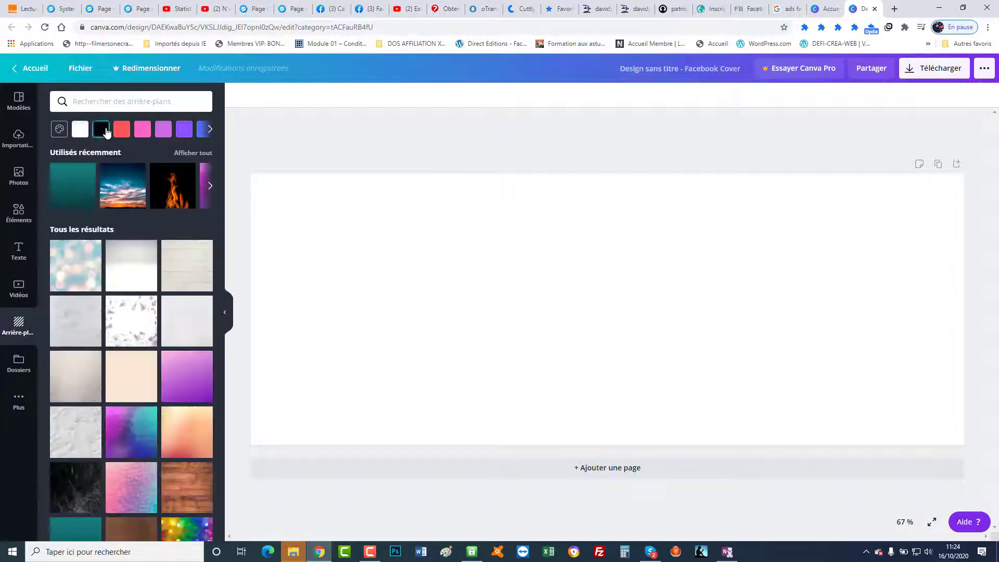
{"action": "left_click", "coordinate": [106, 130]}
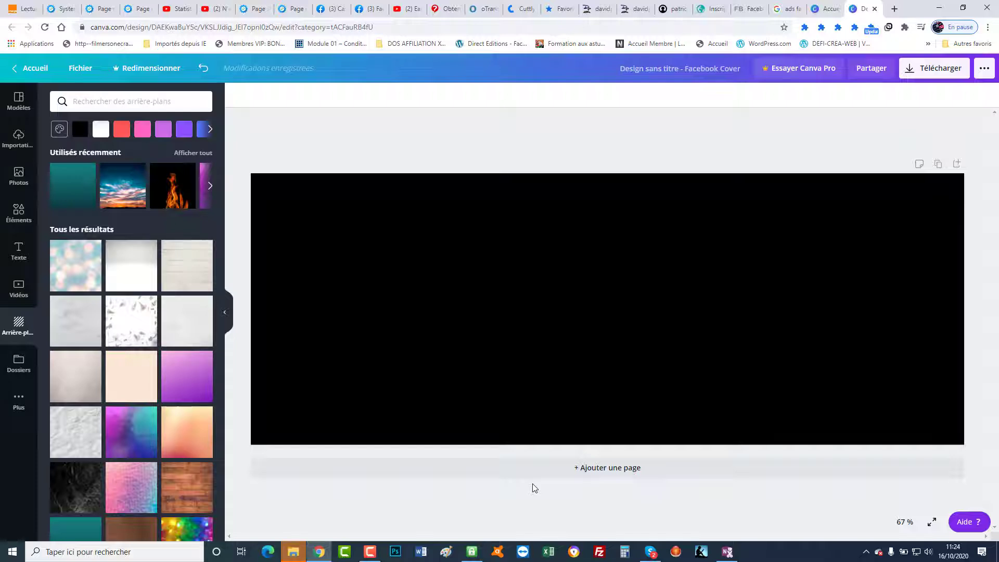
Check the open Cash Machine course page and the description under the Cash Machine YouTube video
{"action": "left_click", "coordinate": [598, 11]}
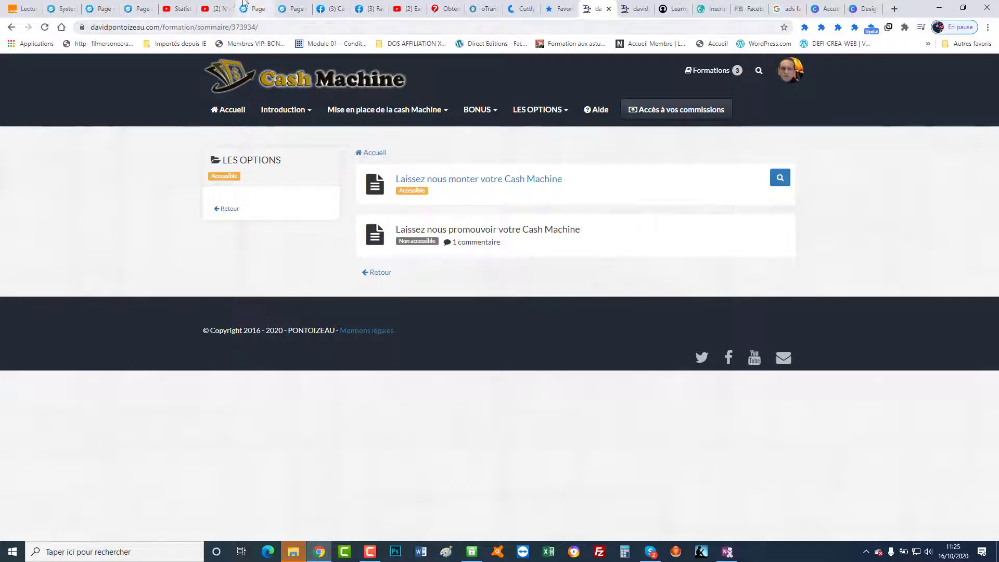
{"action": "left_click", "coordinate": [214, 10]}
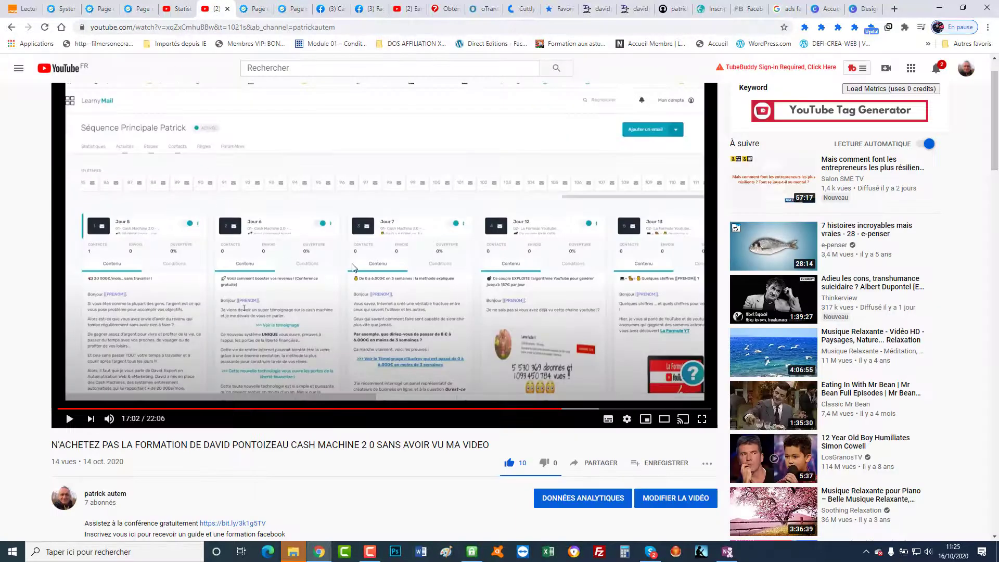
{"action": "scroll", "coordinate": [352, 268], "scroll_direction": "down", "scroll_amount": 5}
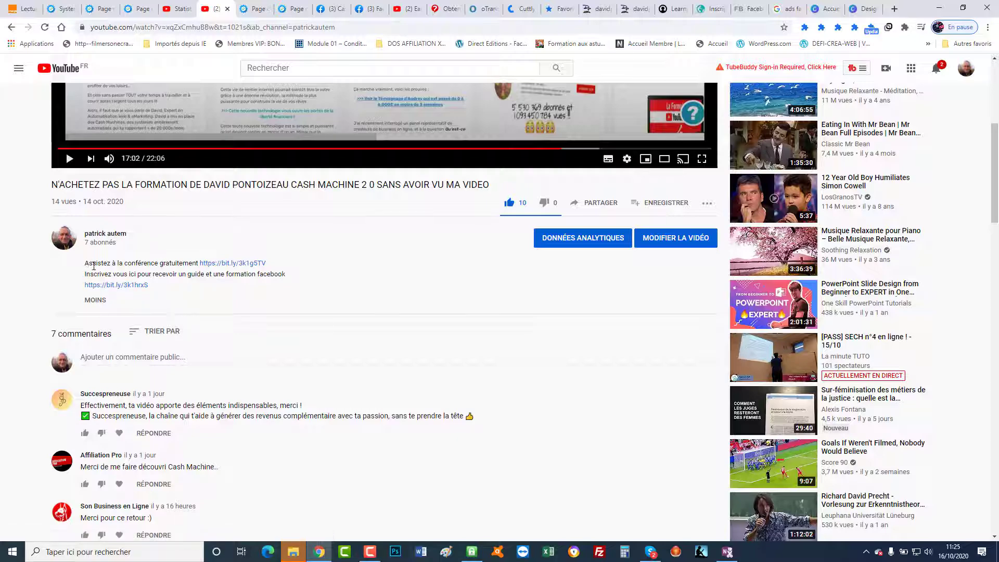
{"action": "scroll", "coordinate": [161, 296], "scroll_direction": "up", "scroll_amount": 6}
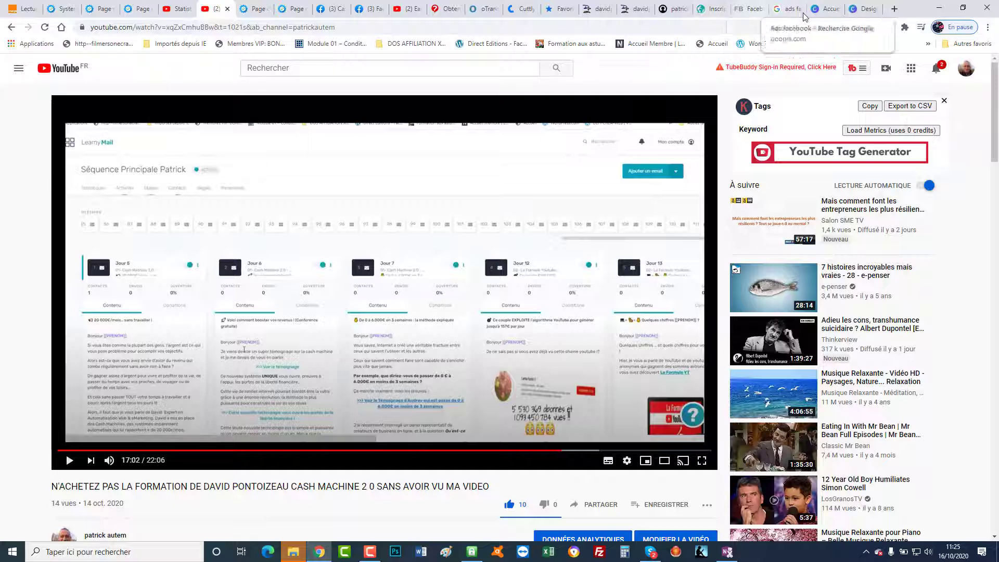
Return to the Facebook cover design in Canva and search its graphic elements for "marketing"
{"action": "left_click", "coordinate": [867, 11]}
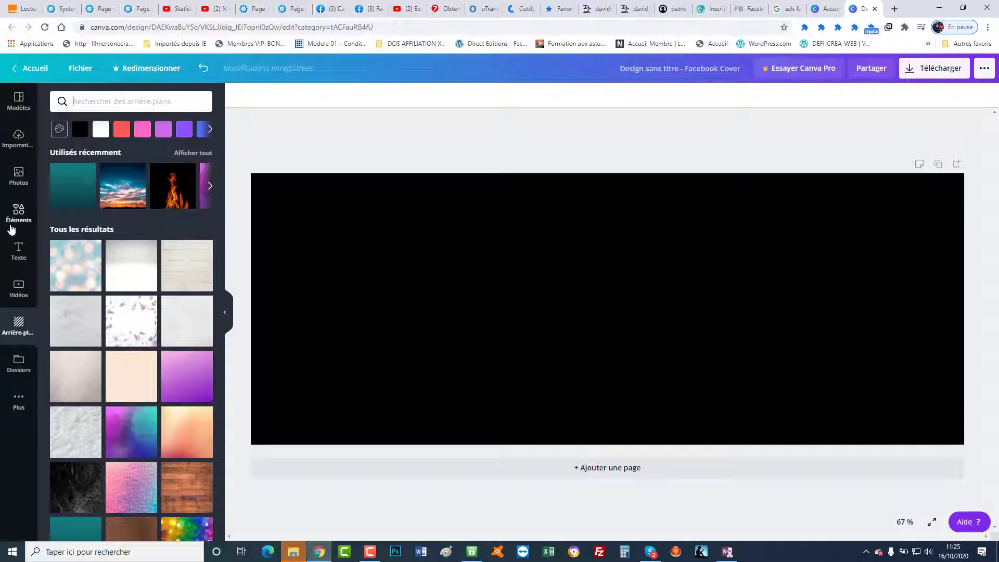
{"action": "left_click", "coordinate": [19, 220]}
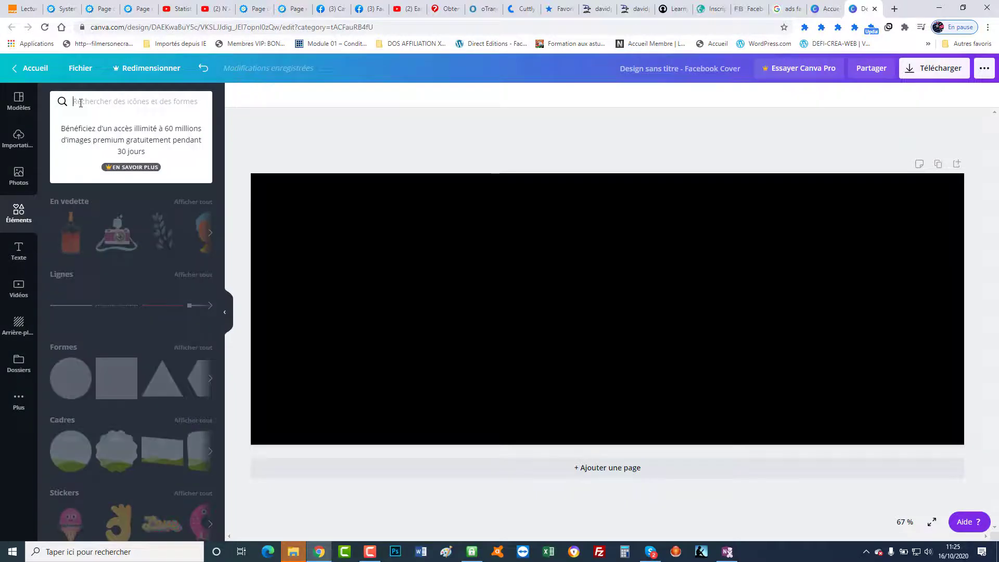
{"action": "type", "text": "marke"}
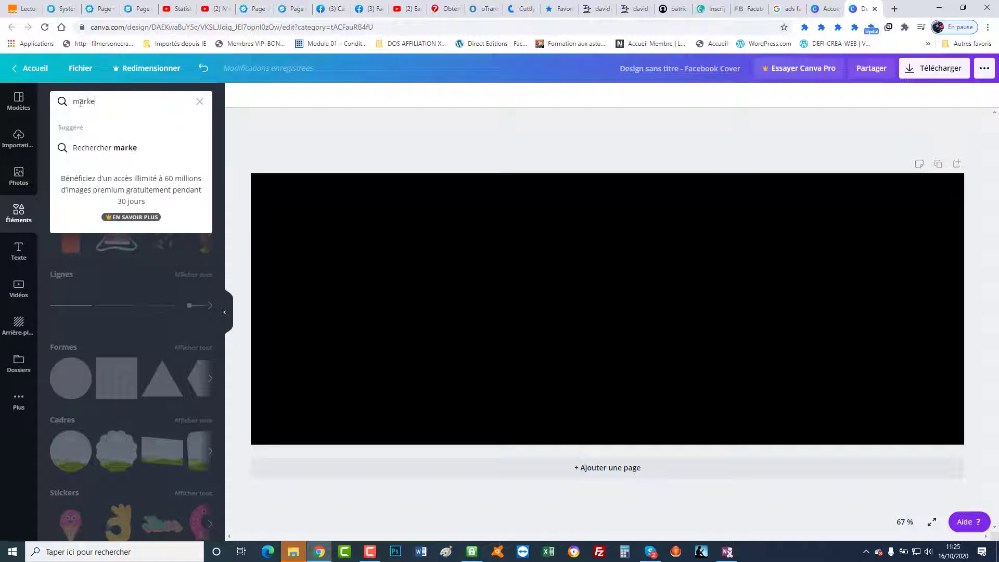
{"action": "type", "text": "ting"}
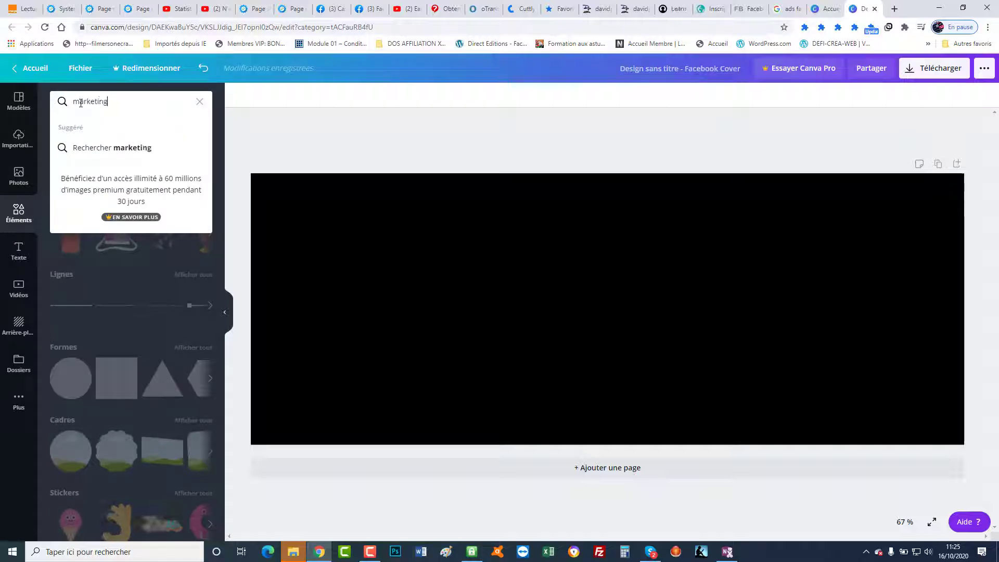
{"action": "left_click", "coordinate": [94, 150]}
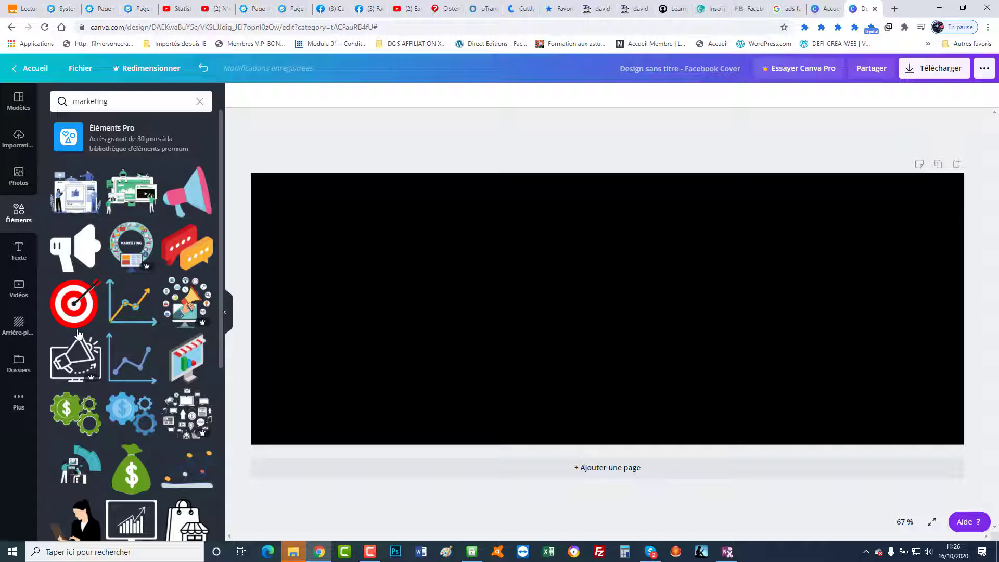
Add the green gears graphic with the dollar sign and place it in the left part of the black cover
{"action": "scroll", "coordinate": [78, 327], "scroll_direction": "down", "scroll_amount": 2}
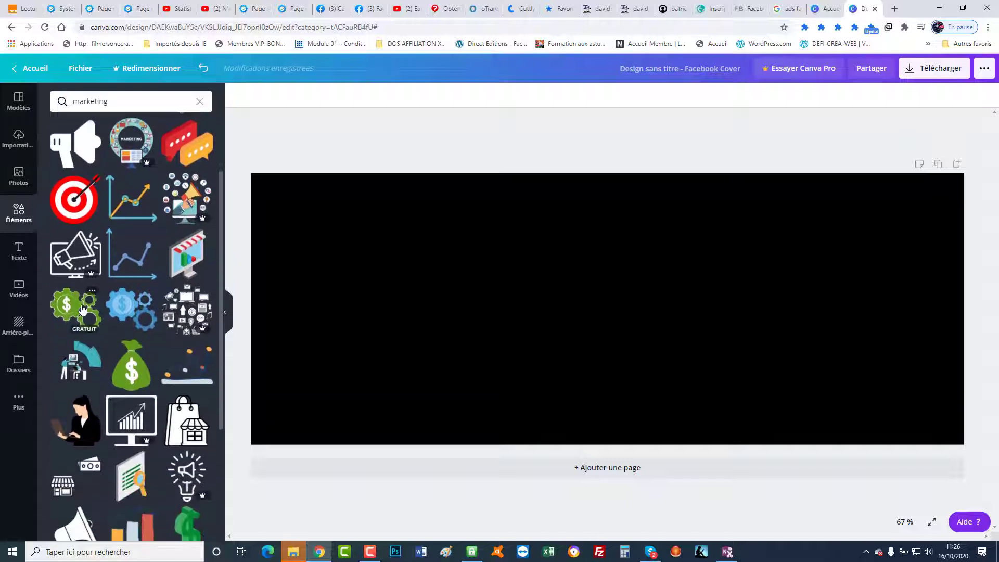
{"action": "left_click", "coordinate": [83, 309]}
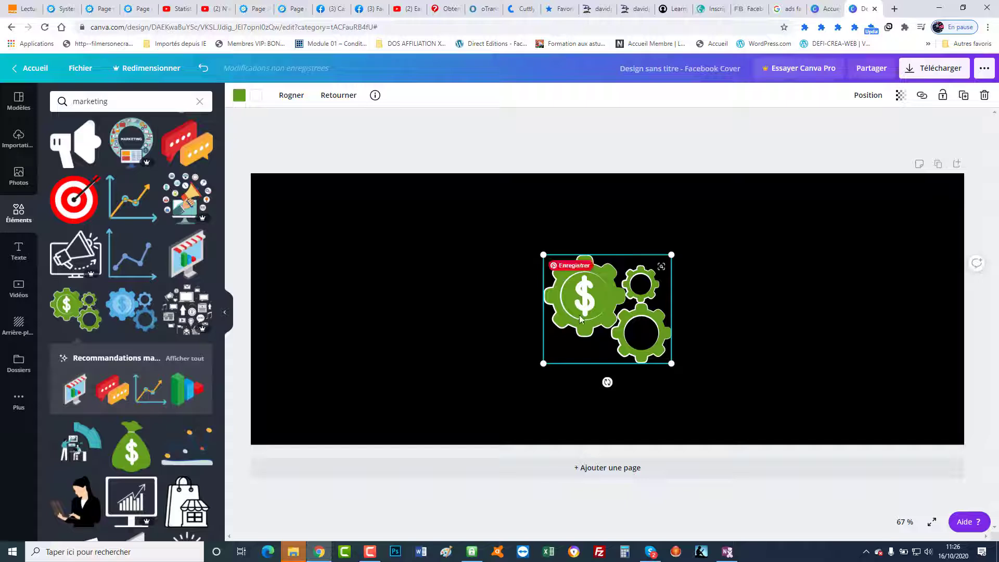
{"action": "left_click_drag", "start_coordinate": [546, 305], "coordinate": [320, 309]}
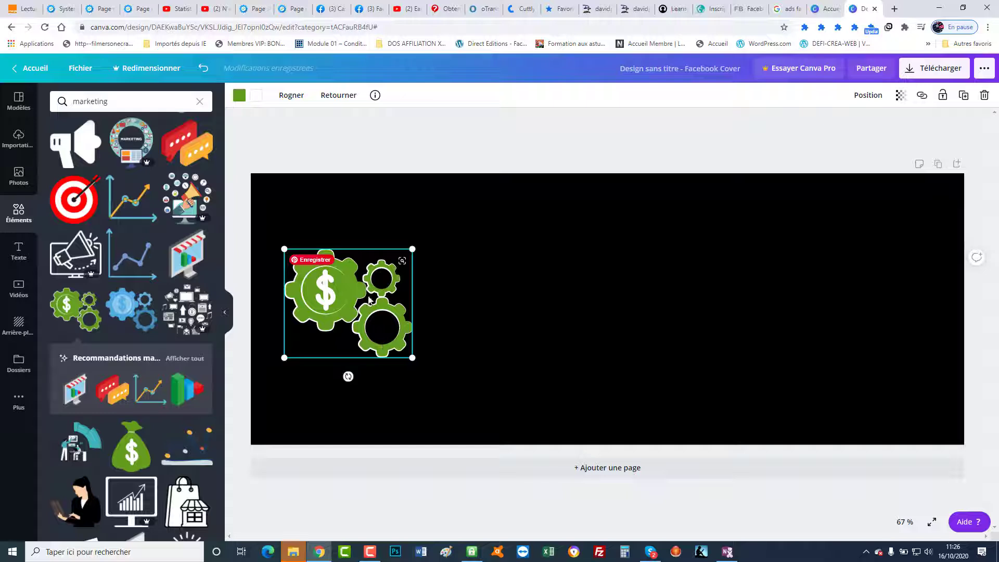
{"action": "left_click_drag", "start_coordinate": [342, 300], "coordinate": [385, 305]}
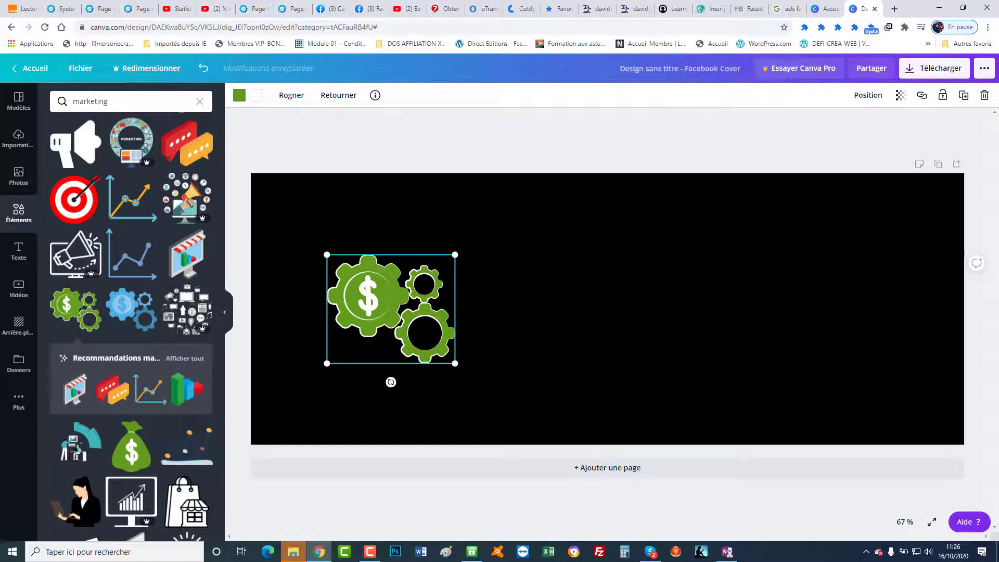
Open Pixabay in a new browser tab and search its images for "marketing"
{"action": "left_click", "coordinate": [894, 9]}
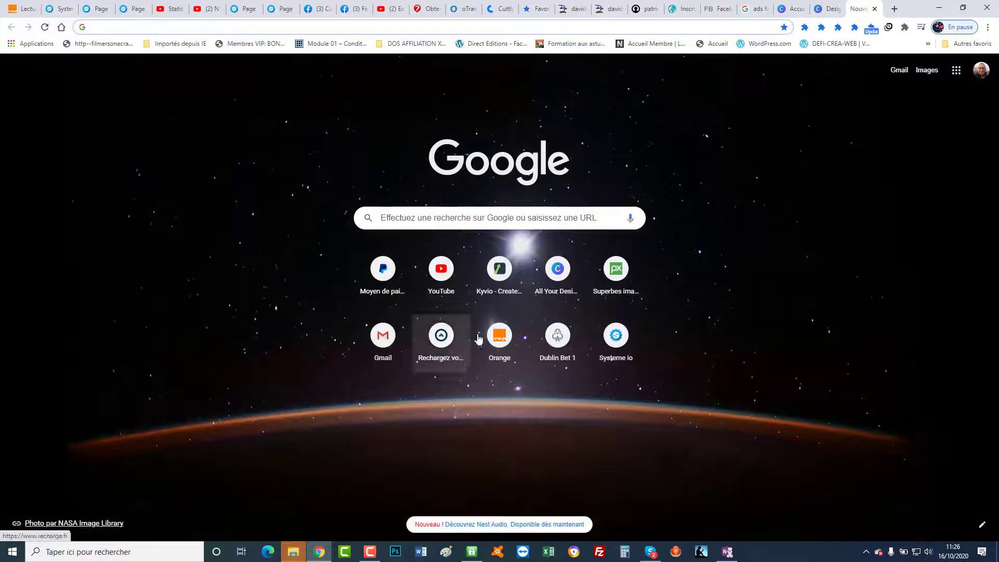
{"action": "left_click", "coordinate": [613, 271]}
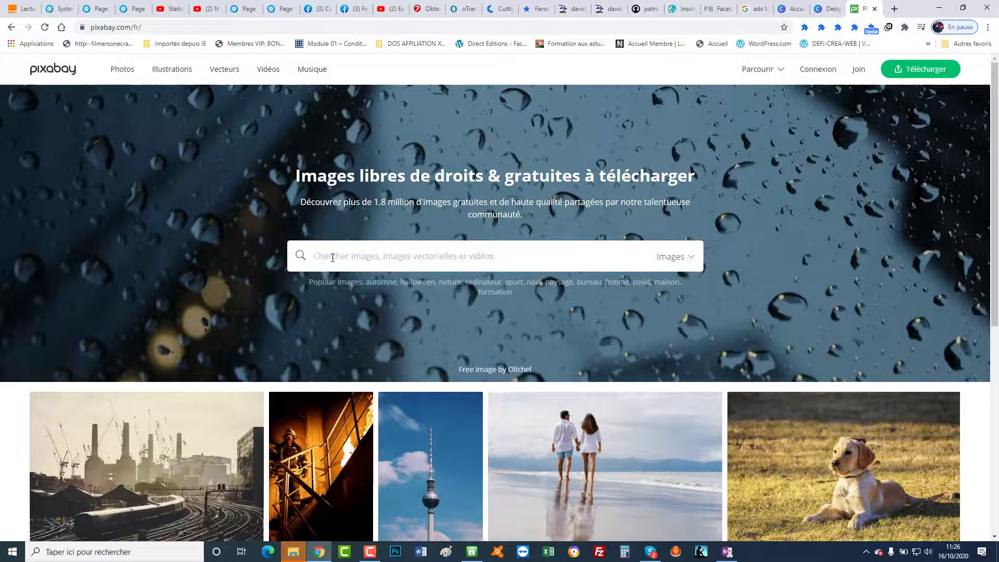
{"action": "type", "text": "ma"}
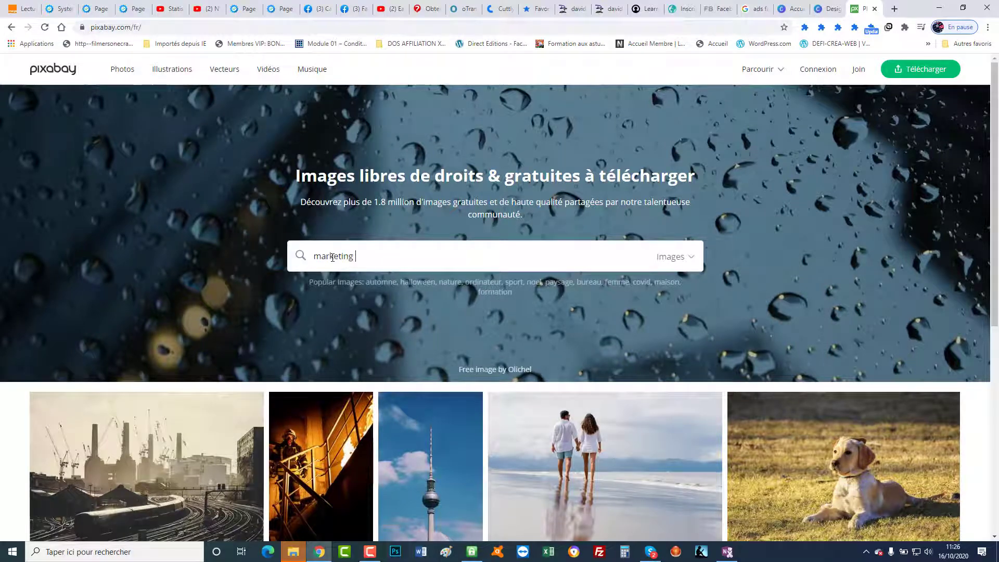
{"action": "type", "text": "rketing"}
{"action": "key", "text": "Return"}
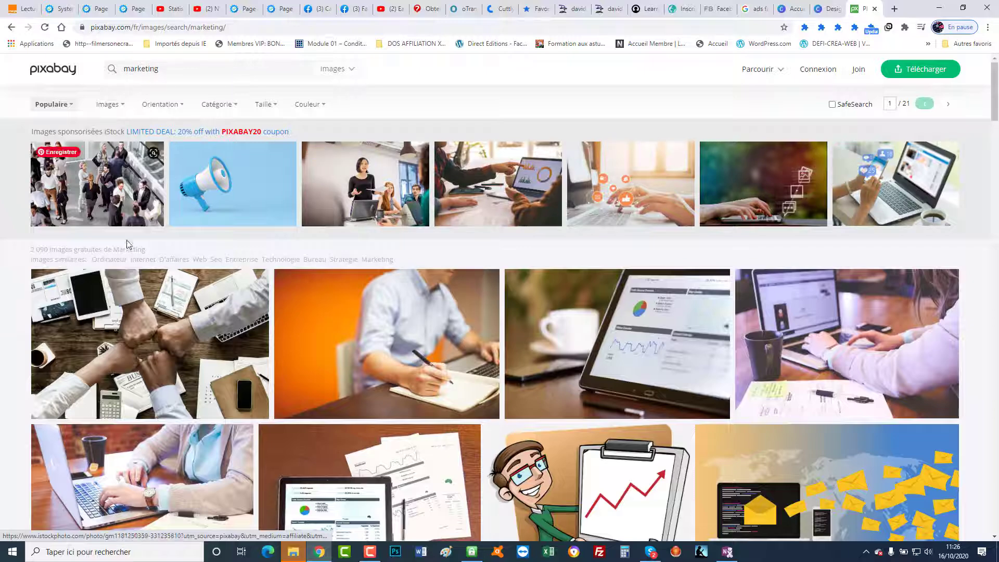
Browse the Pixabay marketing results and open the illustration of blue gears with the @ and chain link icons
{"action": "scroll", "coordinate": [117, 319], "scroll_direction": "down", "scroll_amount": 2}
{"action": "scroll", "coordinate": [118, 319], "scroll_direction": "down", "scroll_amount": 3}
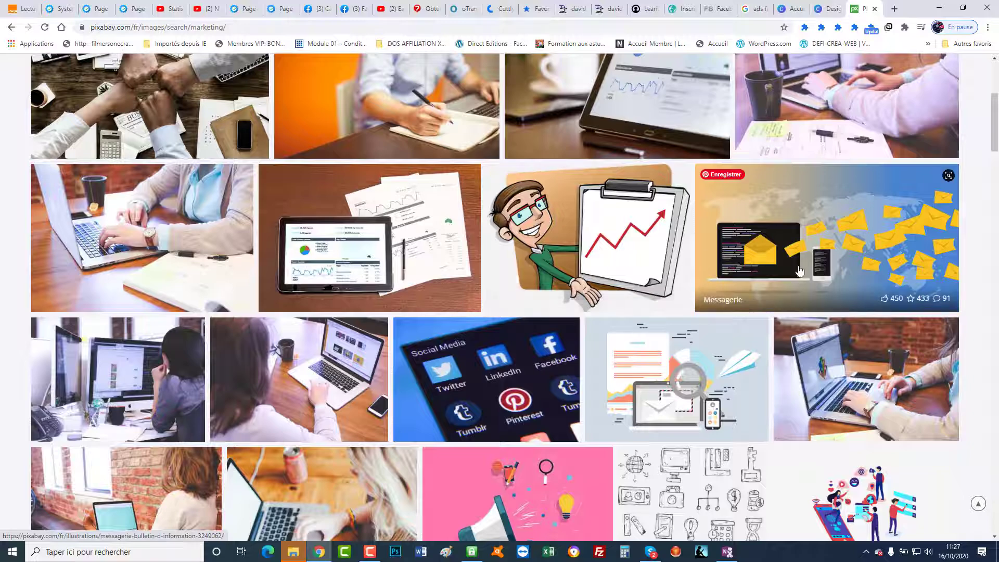
{"action": "scroll", "coordinate": [407, 405], "scroll_direction": "down", "scroll_amount": 3}
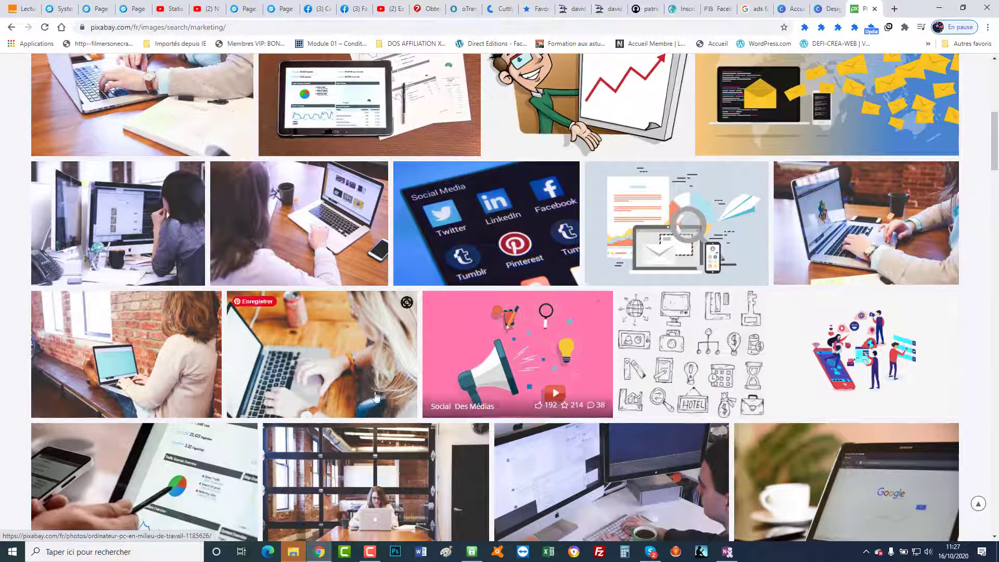
{"action": "scroll", "coordinate": [212, 440], "scroll_direction": "down", "scroll_amount": 5}
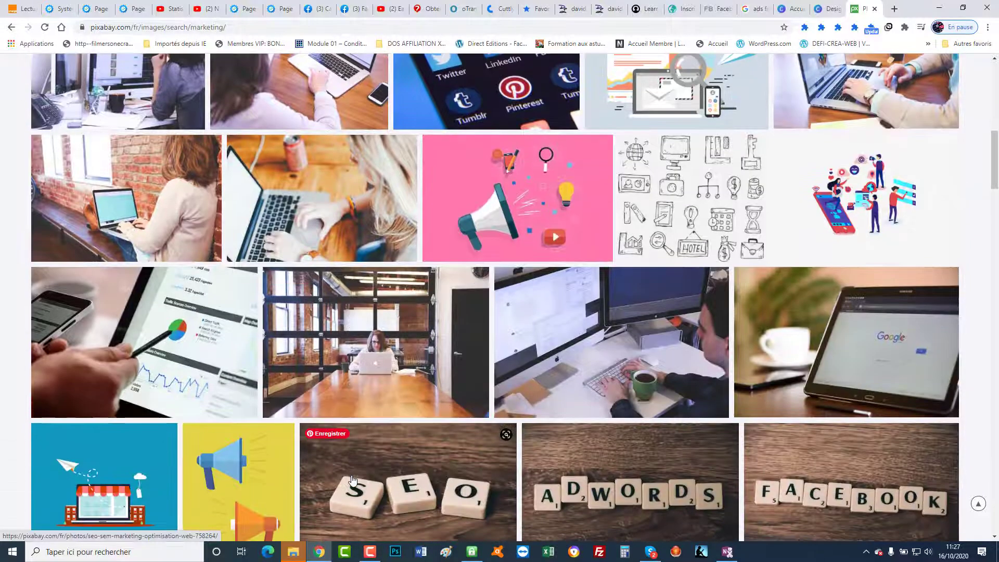
{"action": "scroll", "coordinate": [352, 479], "scroll_direction": "down", "scroll_amount": 3}
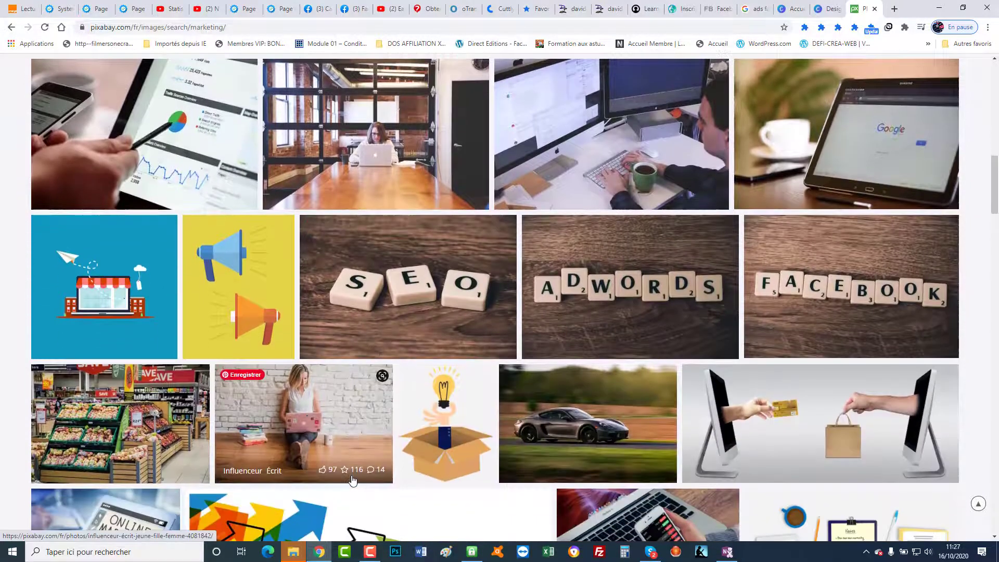
{"action": "scroll", "coordinate": [352, 479], "scroll_direction": "down", "scroll_amount": 2}
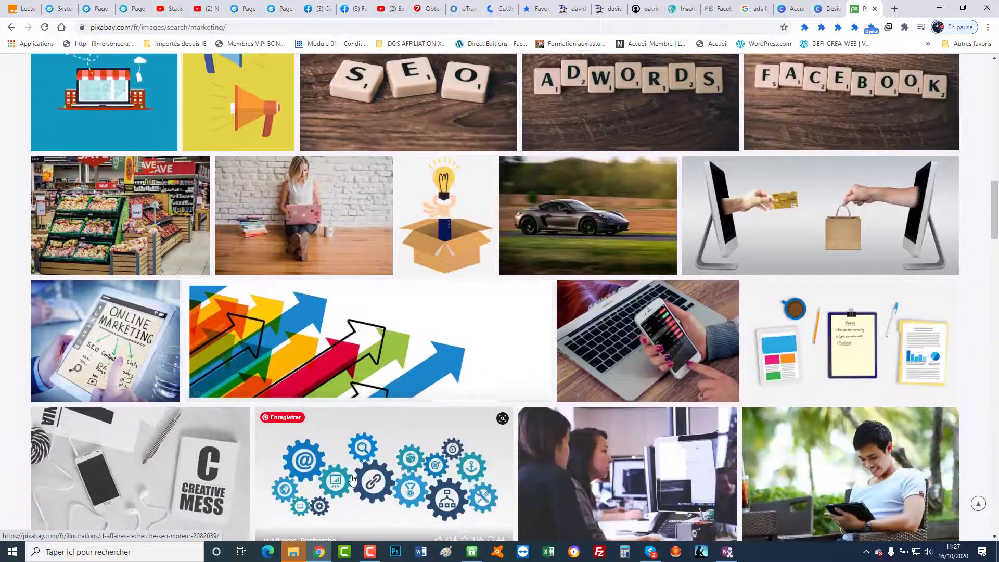
{"action": "scroll", "coordinate": [352, 479], "scroll_direction": "up", "scroll_amount": 3}
{"action": "scroll", "coordinate": [352, 479], "scroll_direction": "down", "scroll_amount": 9}
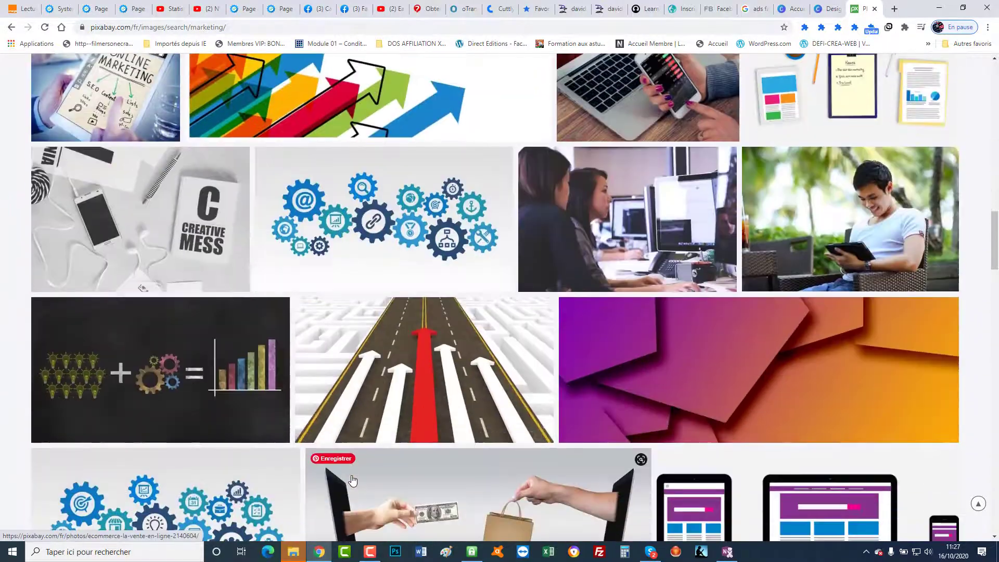
{"action": "left_click", "coordinate": [391, 221]}
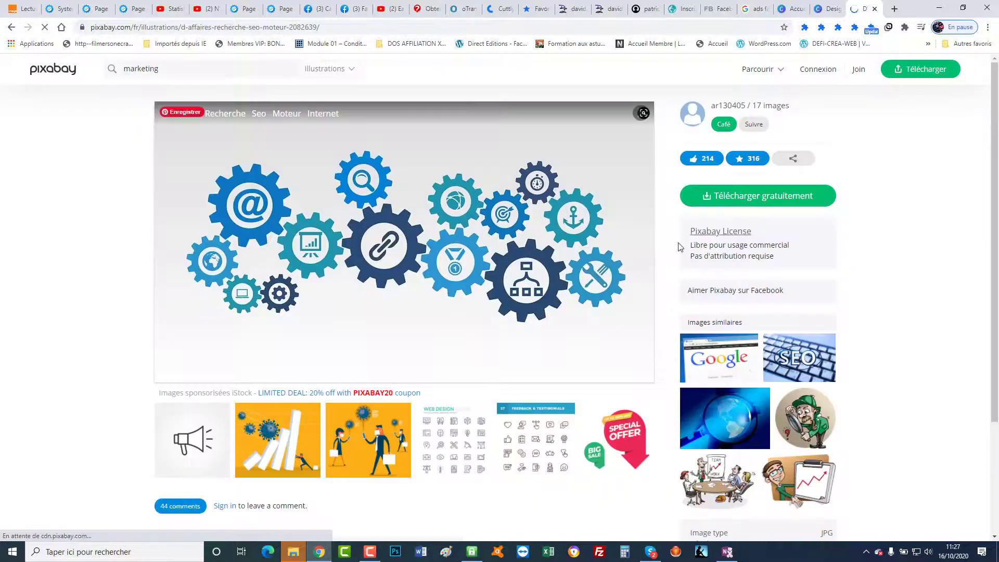
Download the blue gears illustration as a 1280×720 JPG, completing the captcha by selecting the motorcycle pictures
{"action": "left_click", "coordinate": [761, 199]}
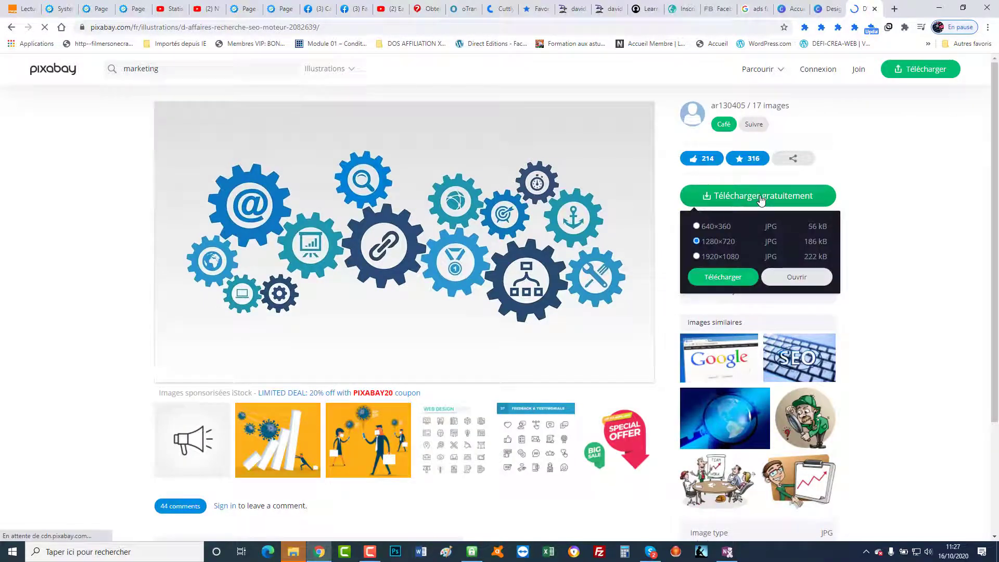
{"action": "left_click", "coordinate": [712, 279]}
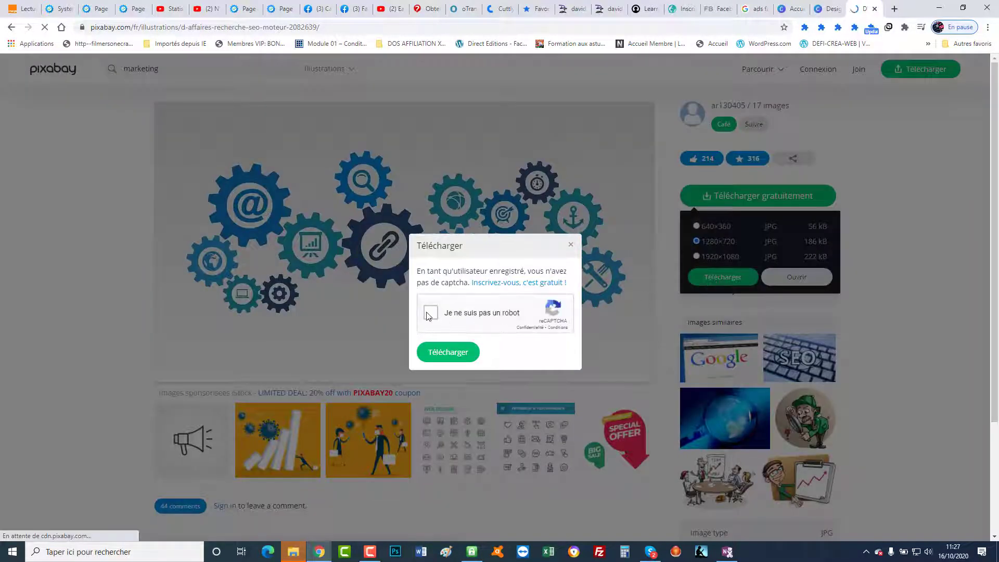
{"action": "left_click", "coordinate": [430, 312]}
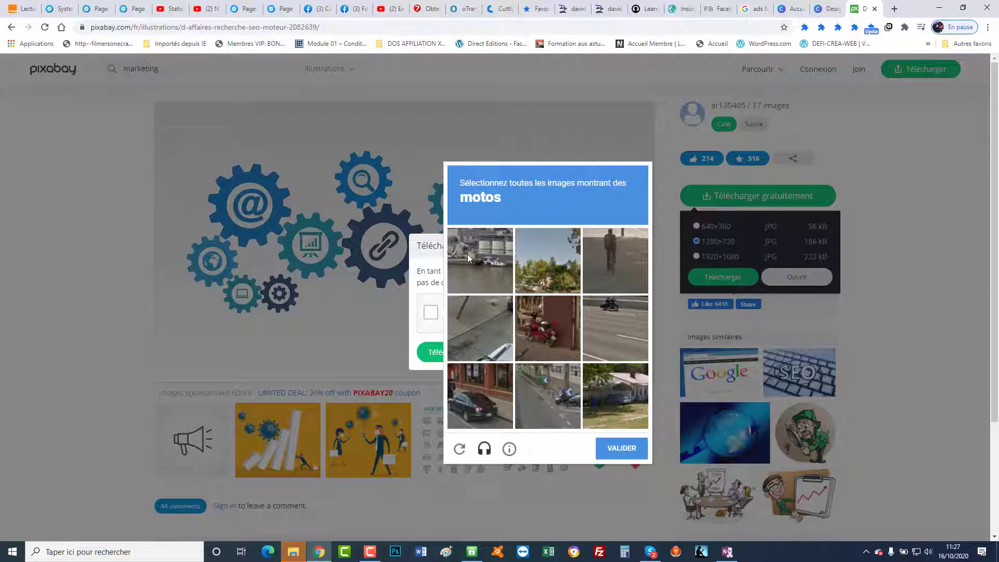
{"action": "left_click", "coordinate": [549, 322]}
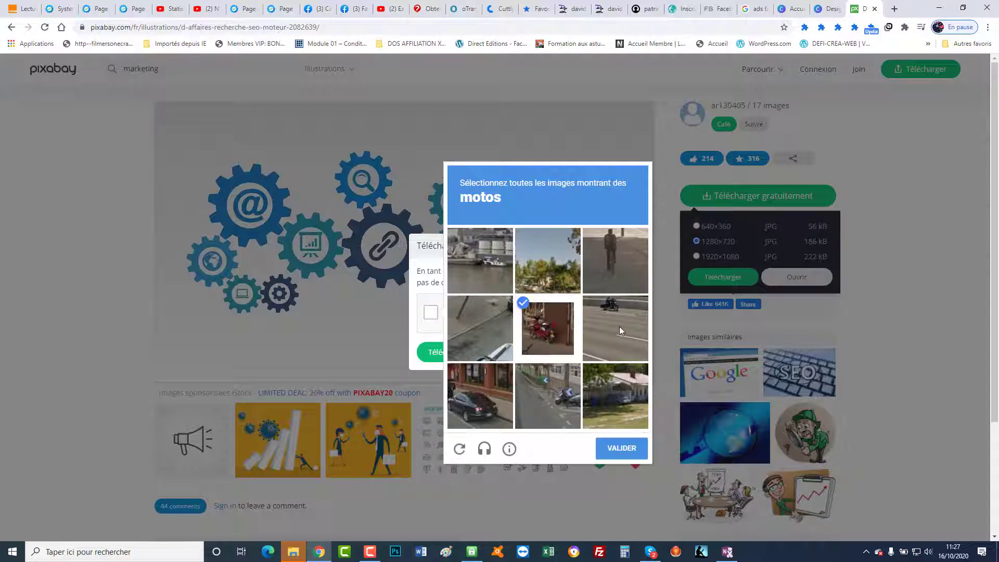
{"action": "left_click", "coordinate": [619, 326]}
{"action": "left_click", "coordinate": [558, 418]}
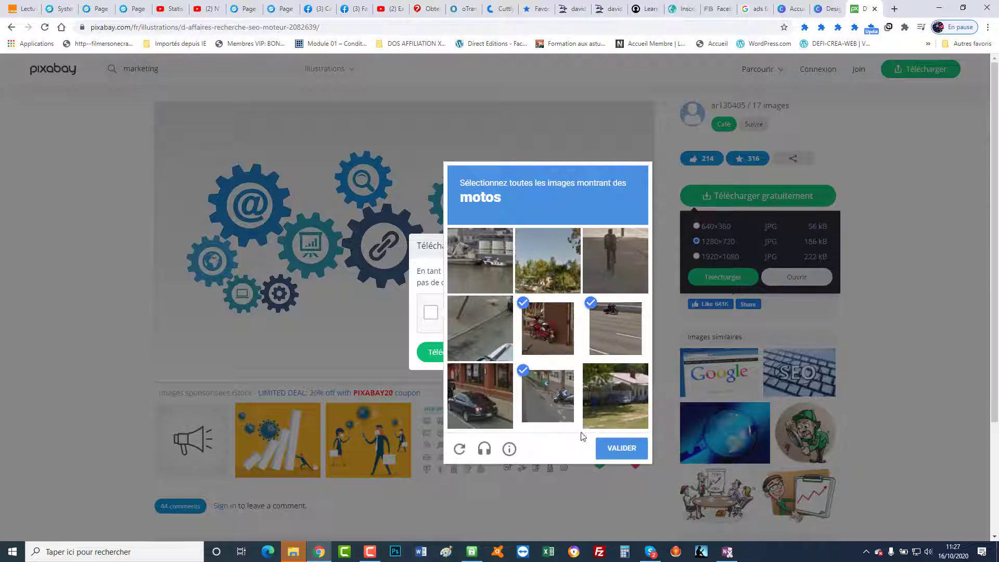
{"action": "left_click", "coordinate": [620, 451]}
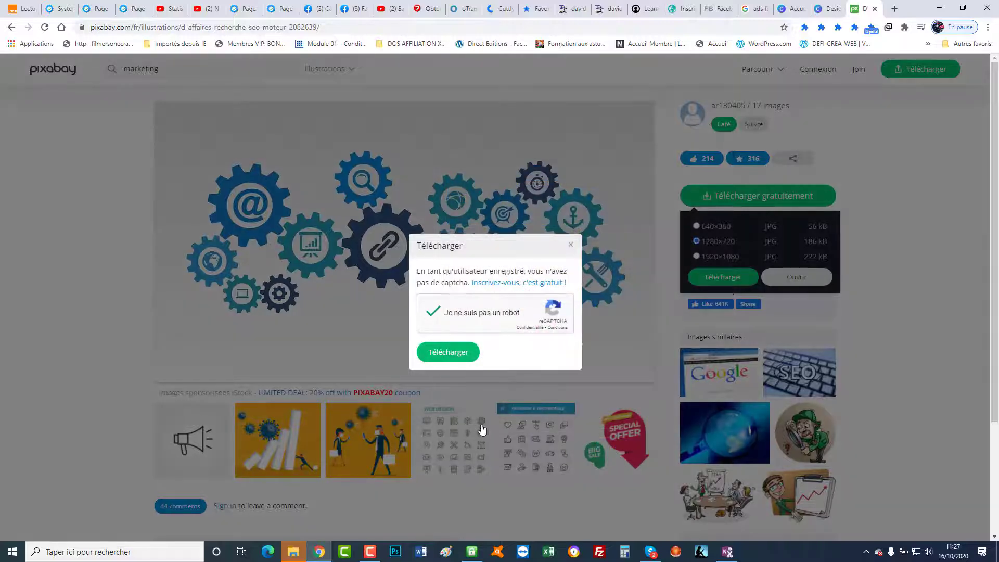
{"action": "left_click", "coordinate": [452, 354]}
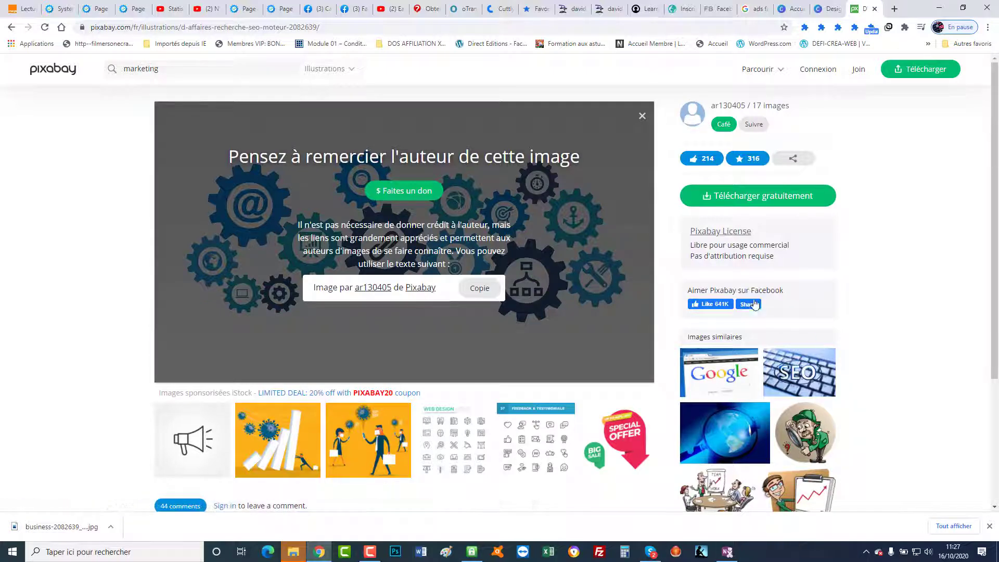
Switch back to the Canva cover design, upload business-2082639_1280 from the Downloads folder and add it to the cover
{"action": "left_click", "coordinate": [824, 13]}
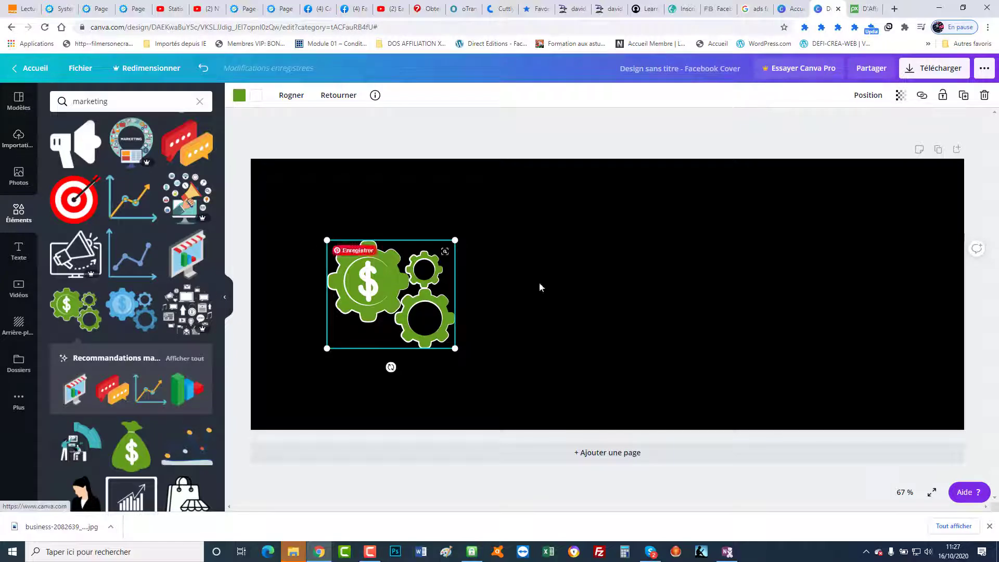
{"action": "left_click", "coordinate": [614, 284]}
{"action": "scroll", "coordinate": [194, 180], "scroll_direction": "up", "scroll_amount": 2}
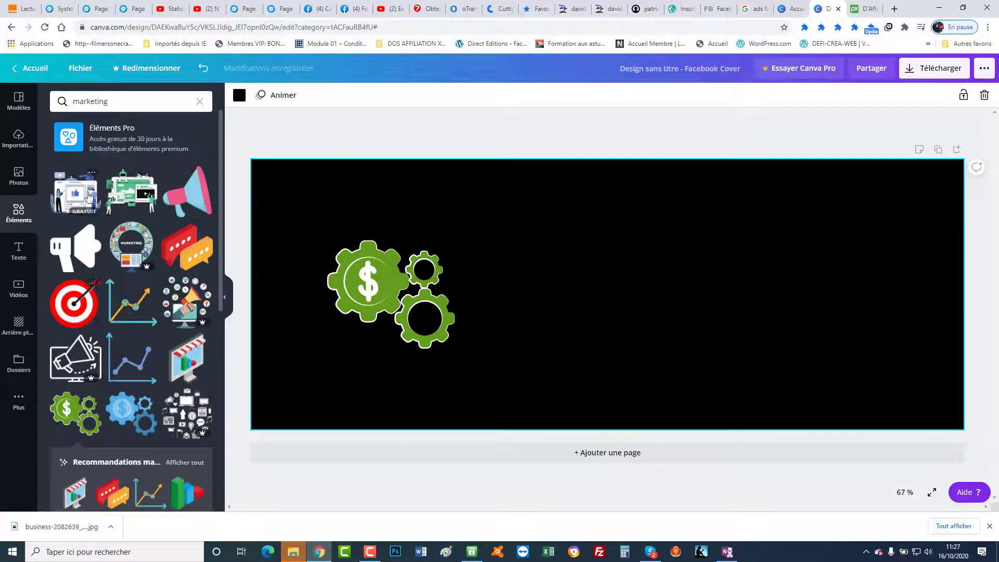
{"action": "left_click", "coordinate": [19, 138]}
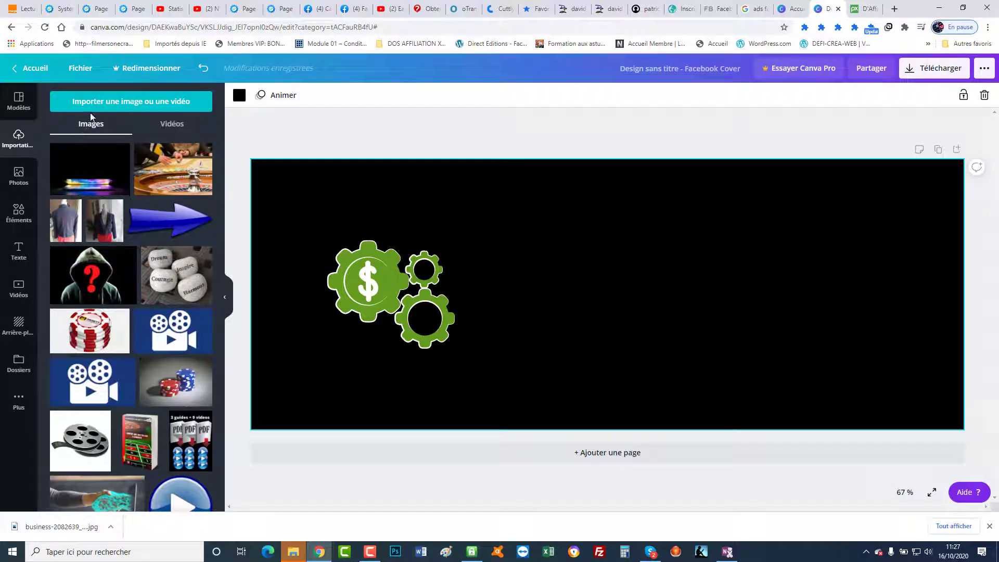
{"action": "left_click", "coordinate": [93, 103]}
{"action": "left_click", "coordinate": [65, 161]}
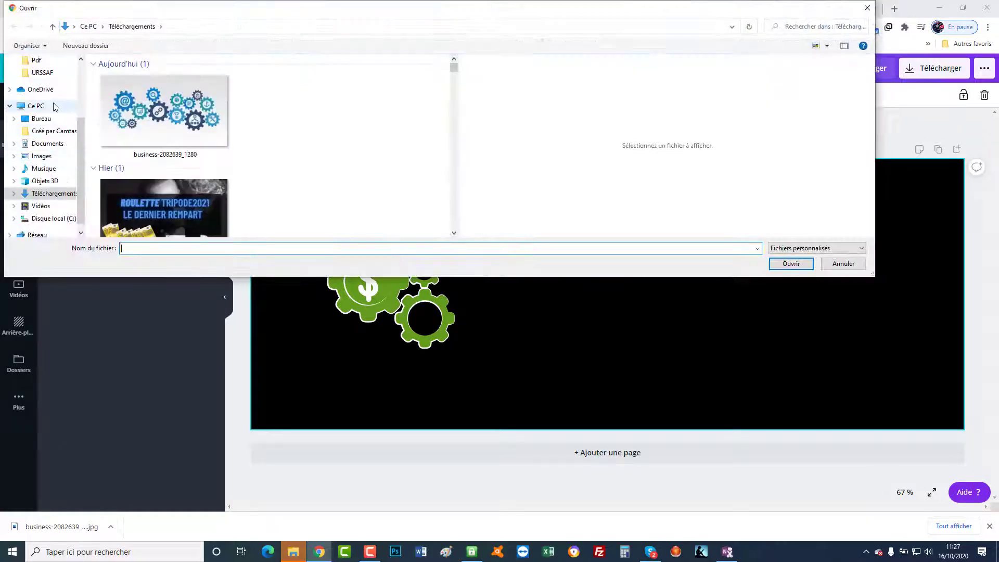
{"action": "left_click", "coordinate": [132, 116]}
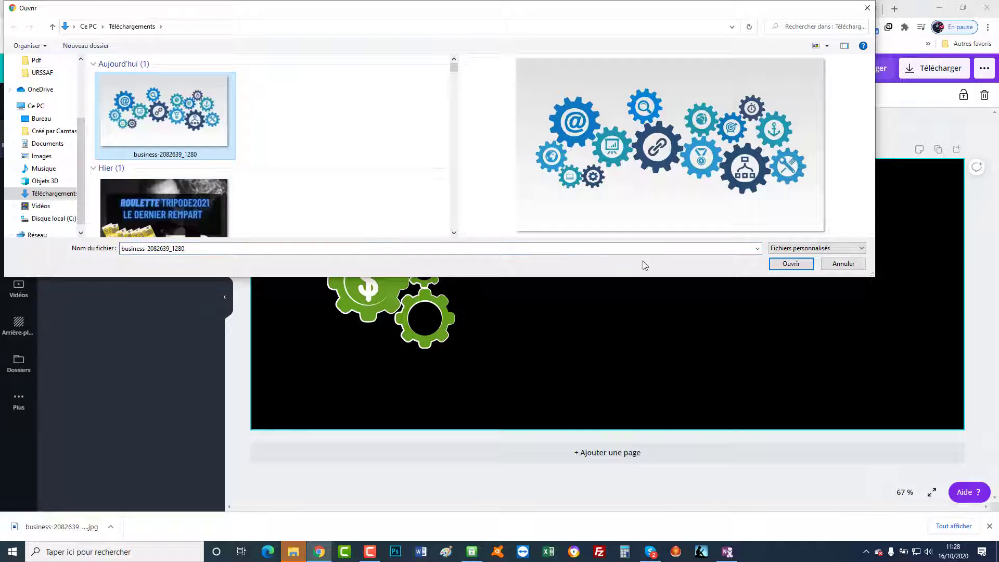
{"action": "left_click", "coordinate": [788, 266]}
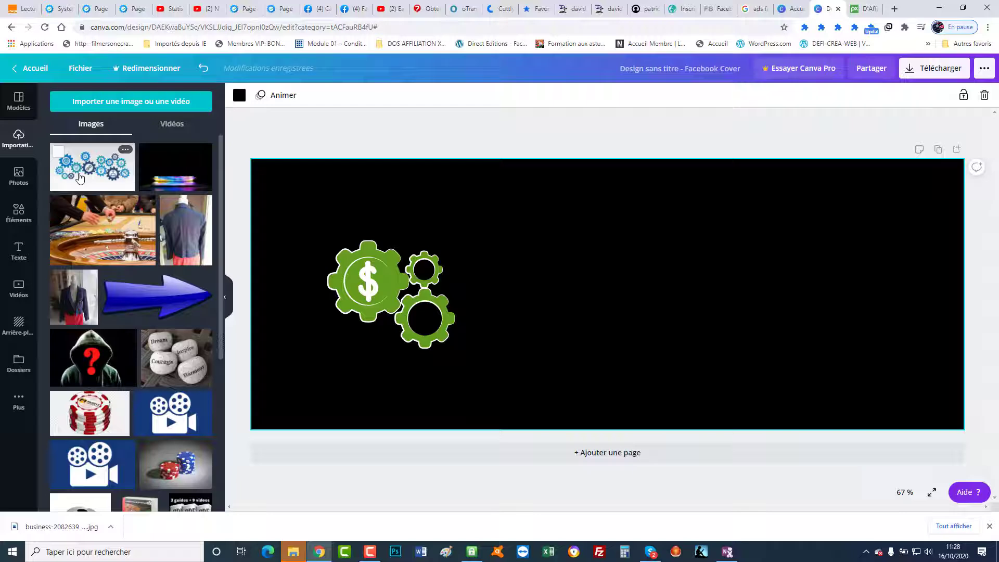
{"action": "left_click", "coordinate": [79, 178]}
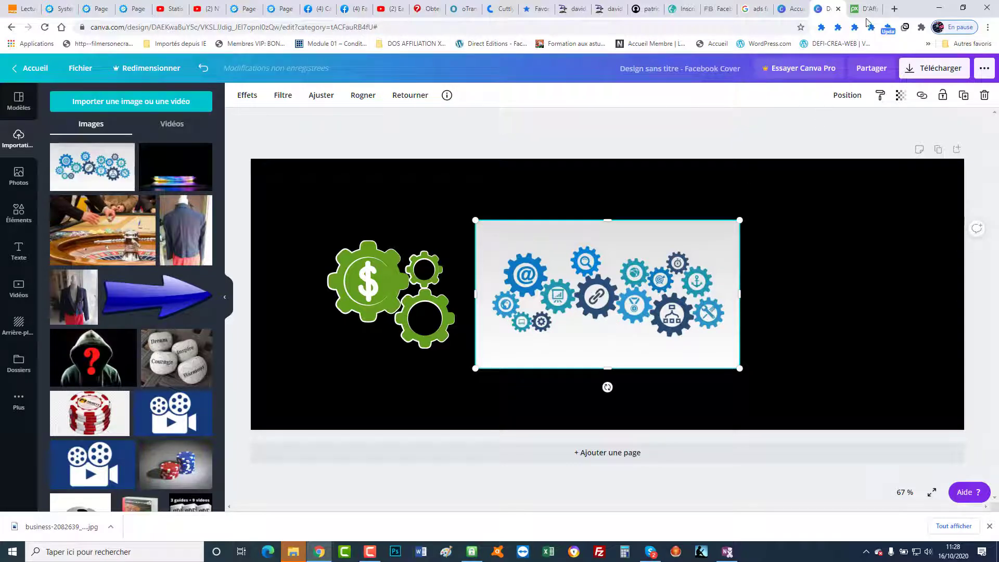
Search Google in a new browser tab for "pixlr editor" and open Pixlr's photo editor page
{"action": "left_click", "coordinate": [894, 8]}
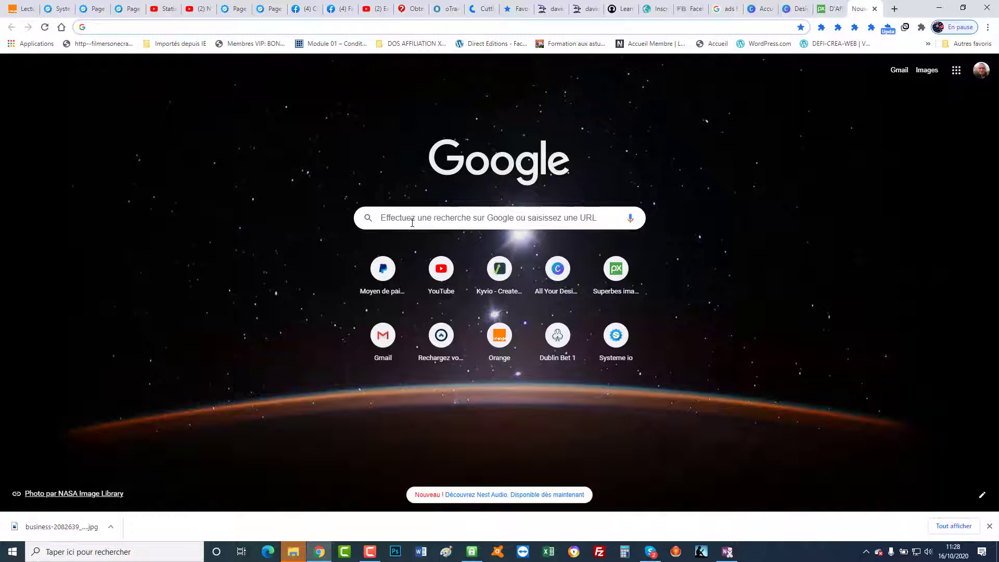
{"action": "left_click", "coordinate": [412, 223]}
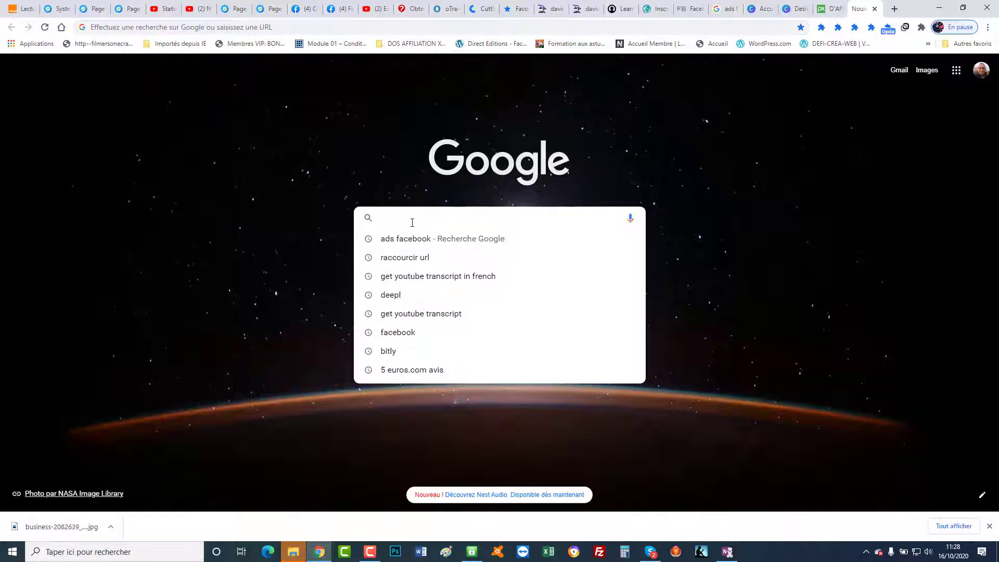
{"action": "type", "text": "pi"}
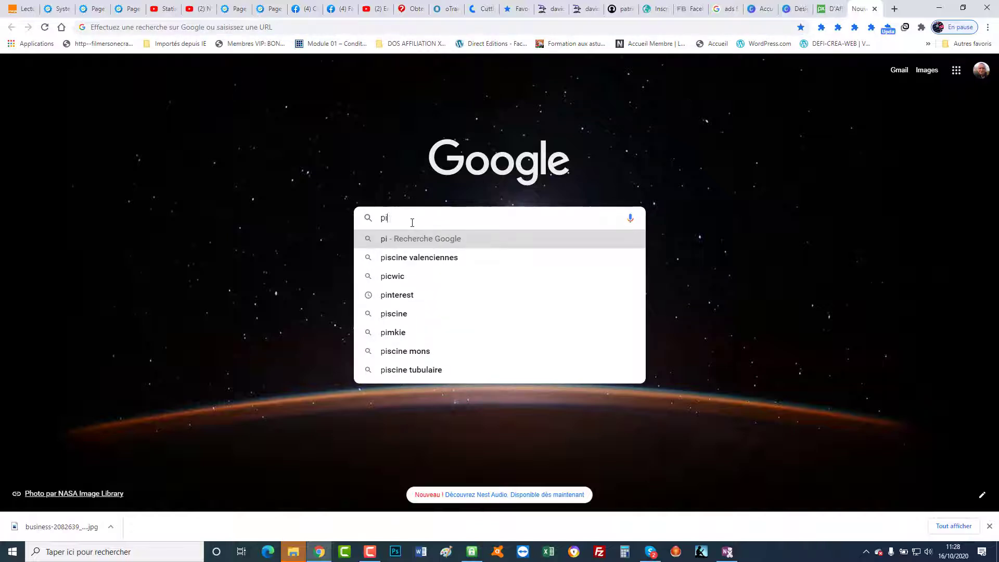
{"action": "type", "text": "xel"}
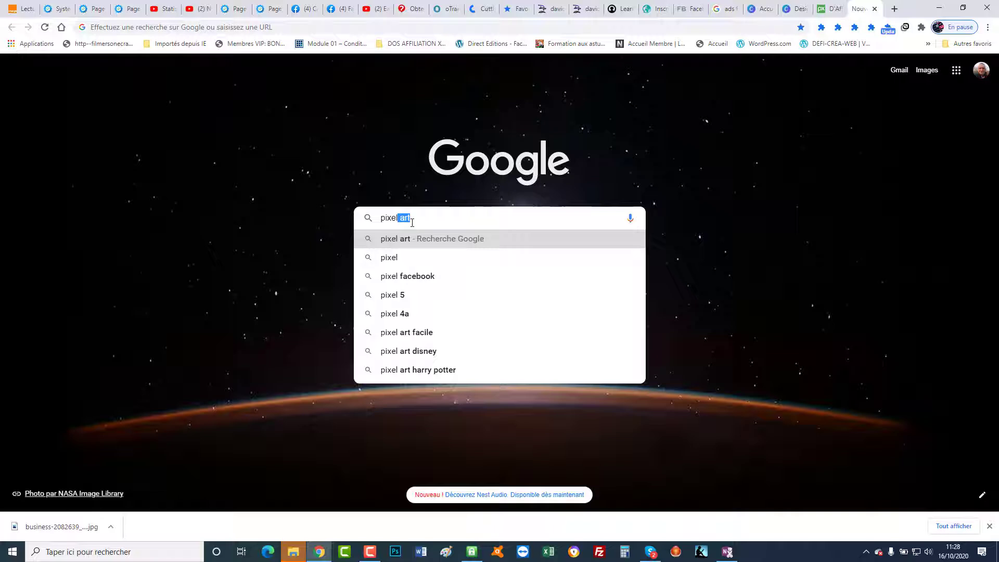
{"action": "type", "text": "l"}
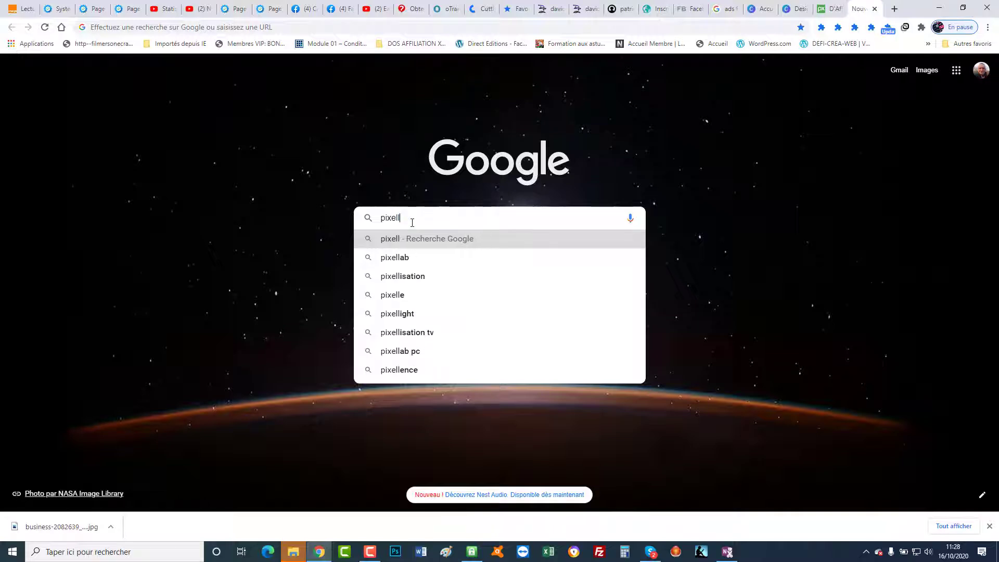
{"action": "key", "text": "BackSpace"}
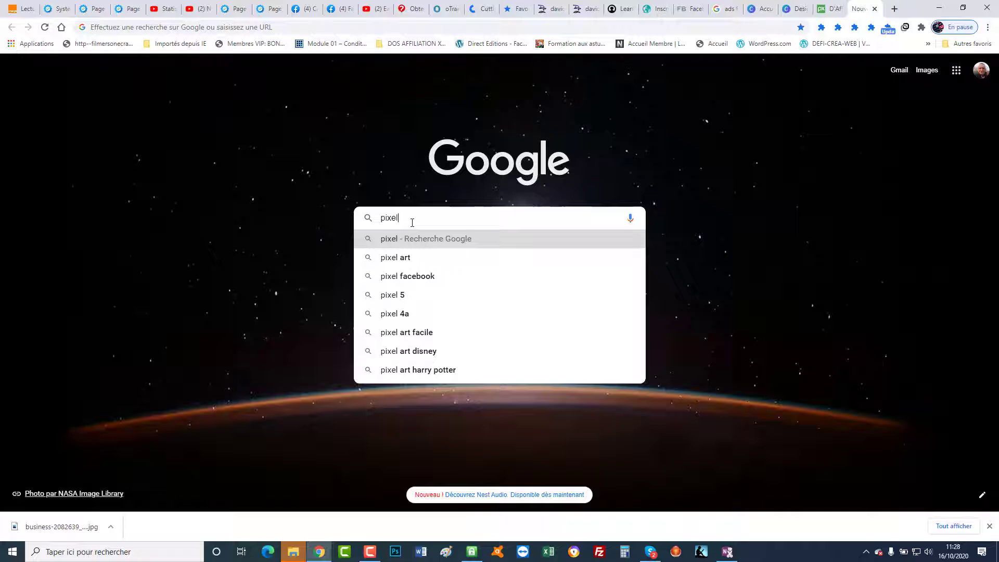
{"action": "type", "text": "r"}
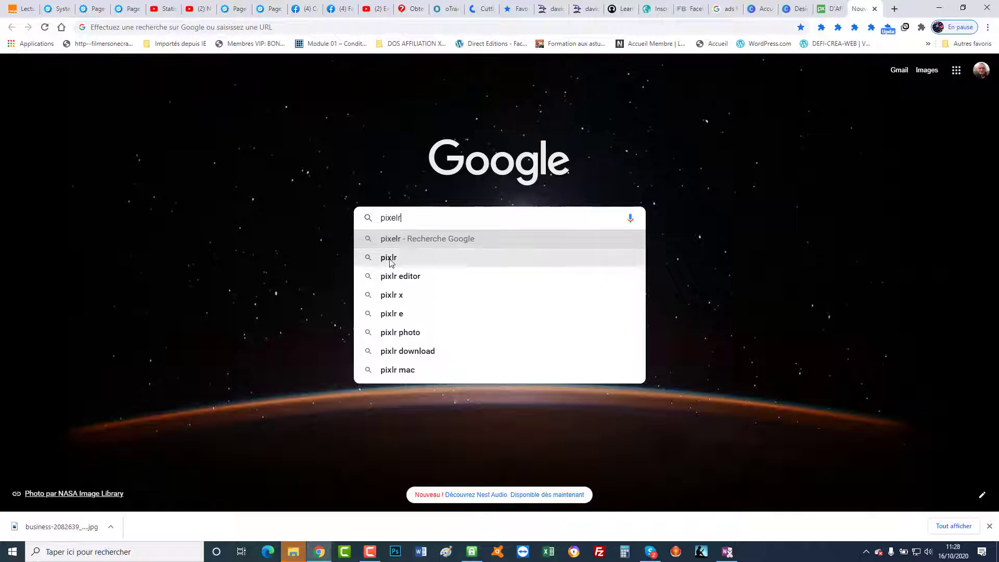
{"action": "left_click", "coordinate": [398, 275]}
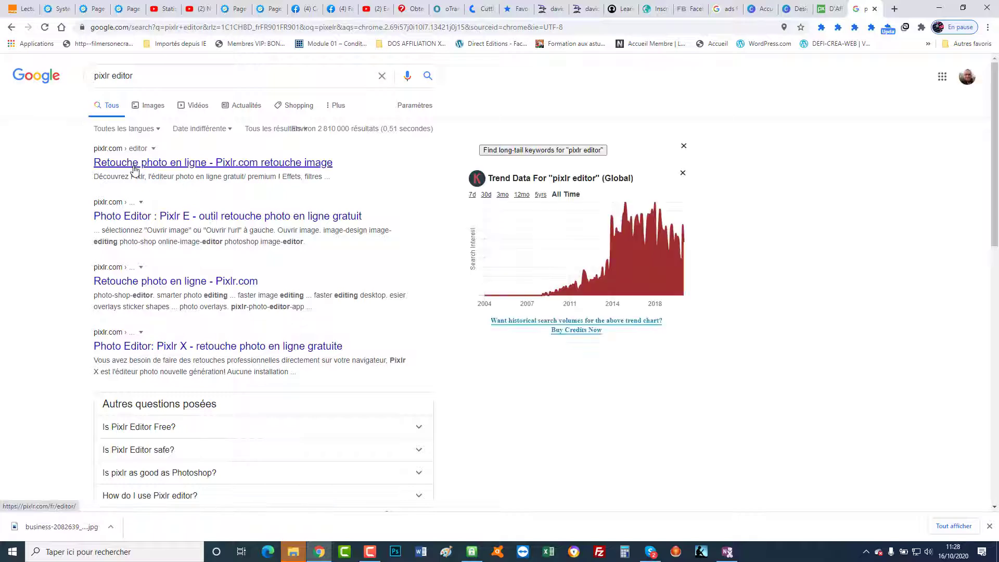
{"action": "left_click", "coordinate": [134, 163]}
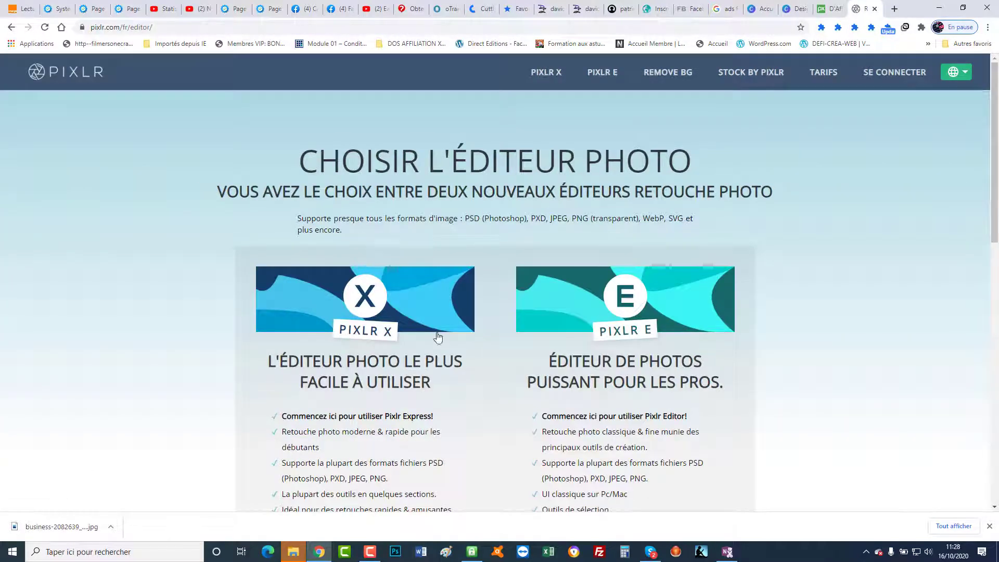
Launch the Pixlr X editor and open the image business-2082639_1280 from the Downloads folder in it
{"action": "scroll", "coordinate": [331, 310], "scroll_direction": "down", "scroll_amount": 2}
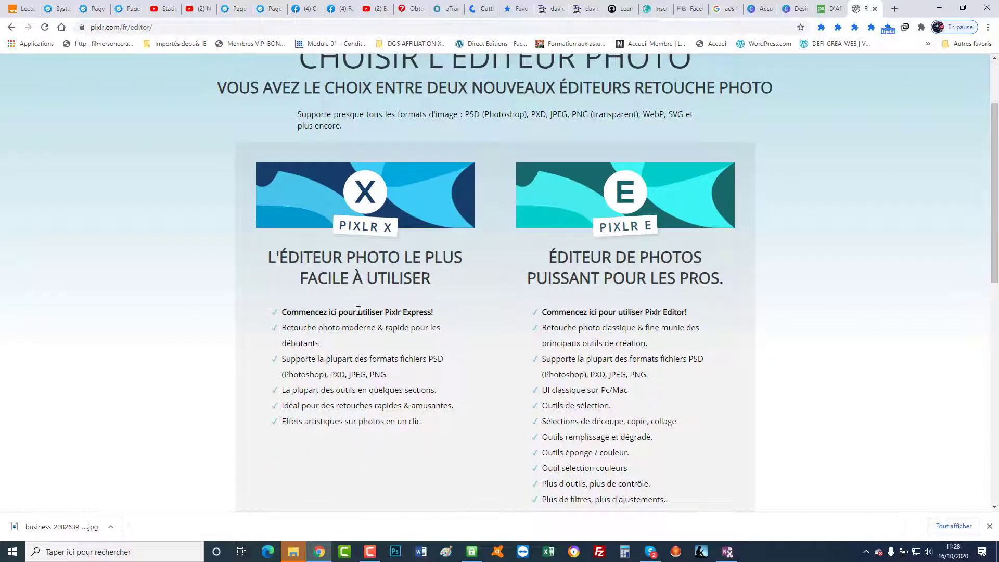
{"action": "left_click", "coordinate": [364, 229]}
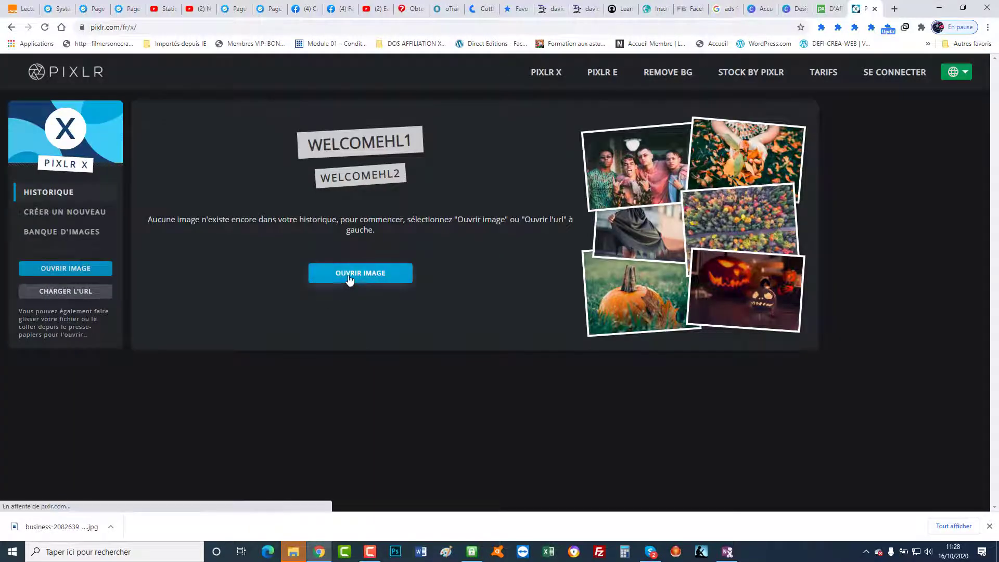
{"action": "left_click", "coordinate": [349, 275]}
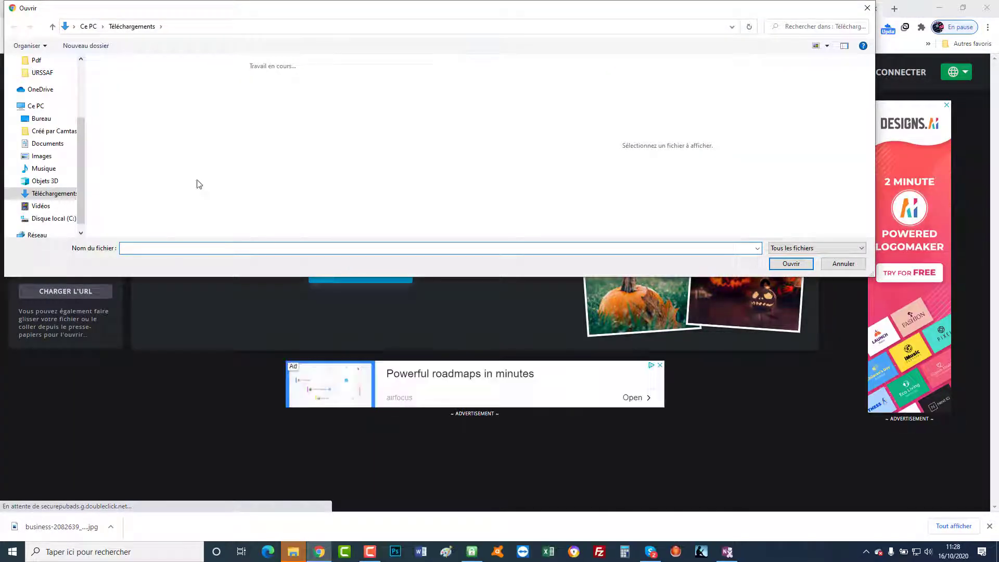
{"action": "left_click", "coordinate": [102, 141]}
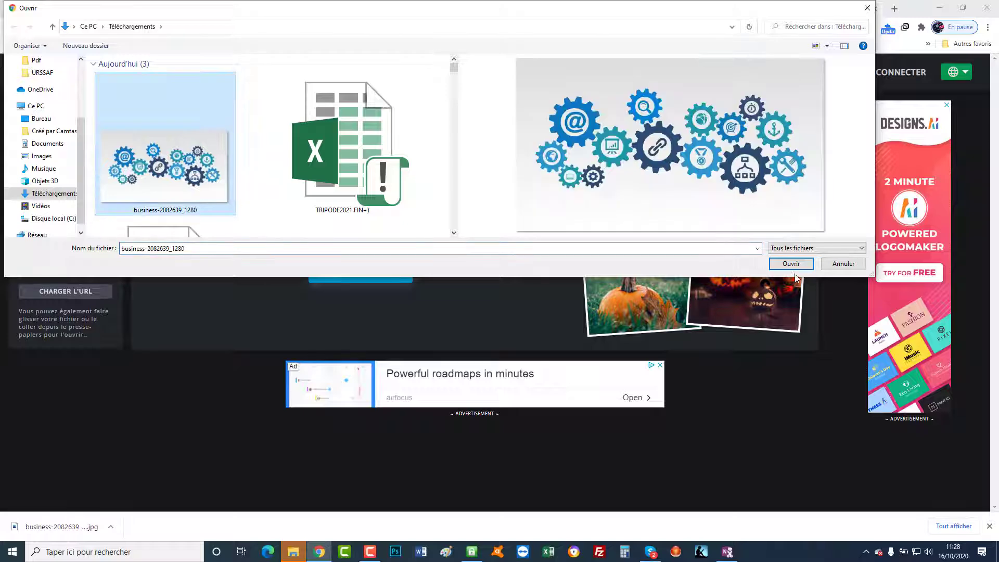
{"action": "left_click", "coordinate": [790, 264]}
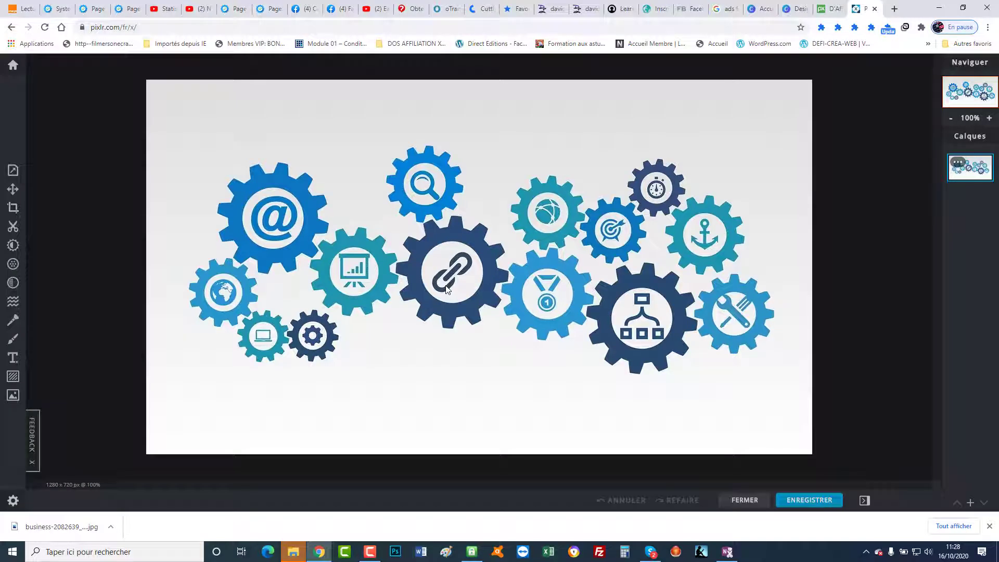
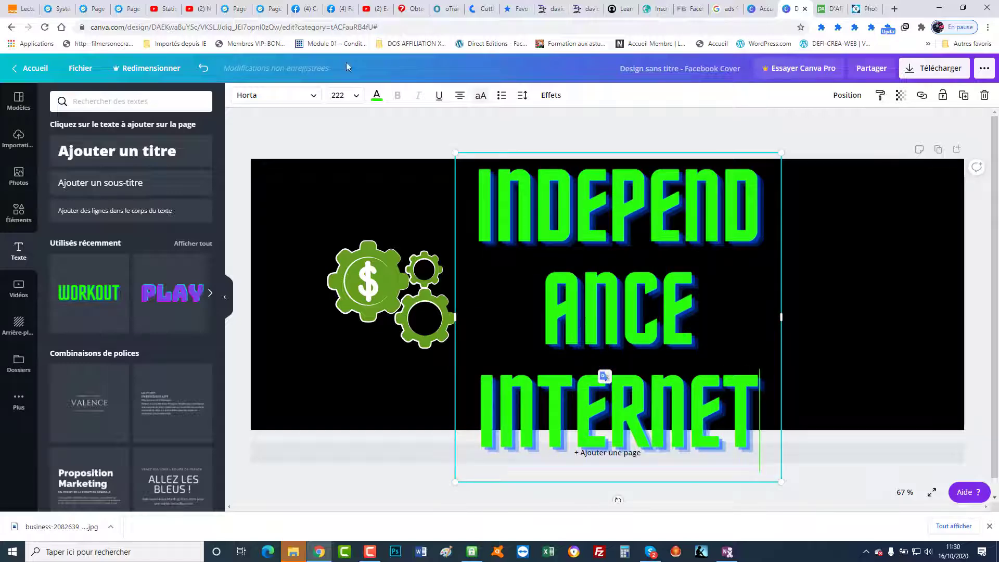
Recolour the INDEPENDANCE INTERNET title on the cover, trying red before settling on white
{"action": "left_click", "coordinate": [376, 95]}
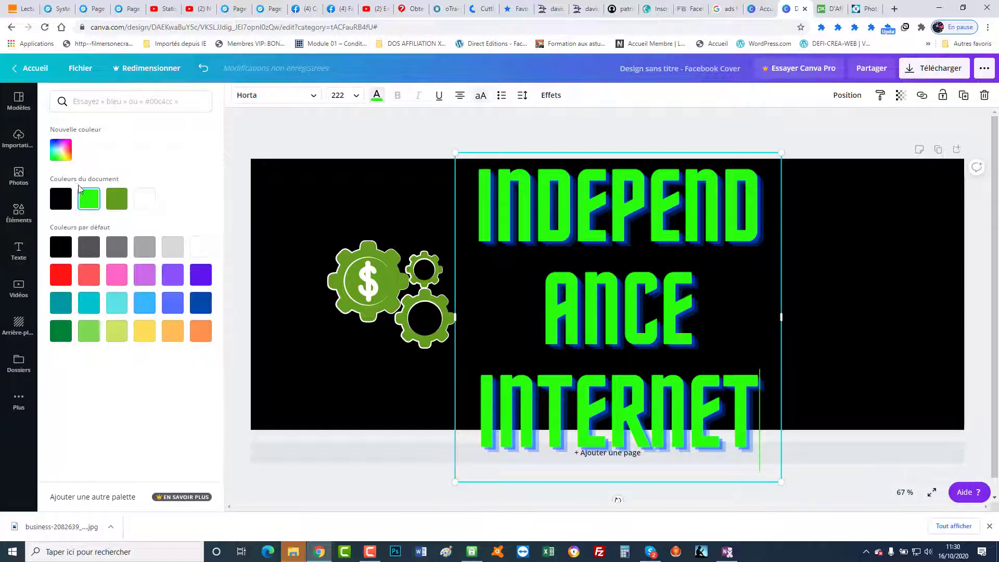
{"action": "left_click", "coordinate": [63, 279]}
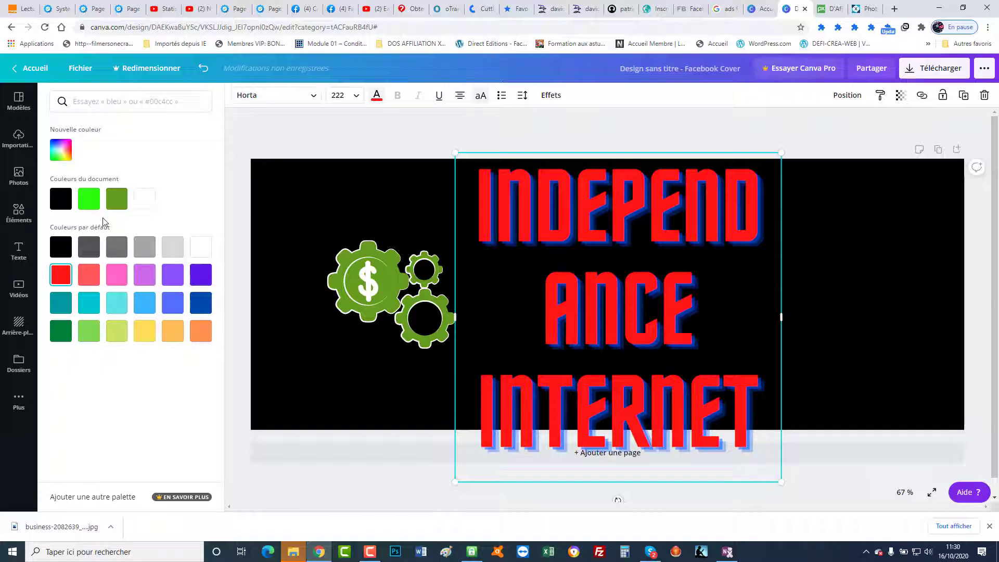
{"action": "left_click", "coordinate": [196, 252]}
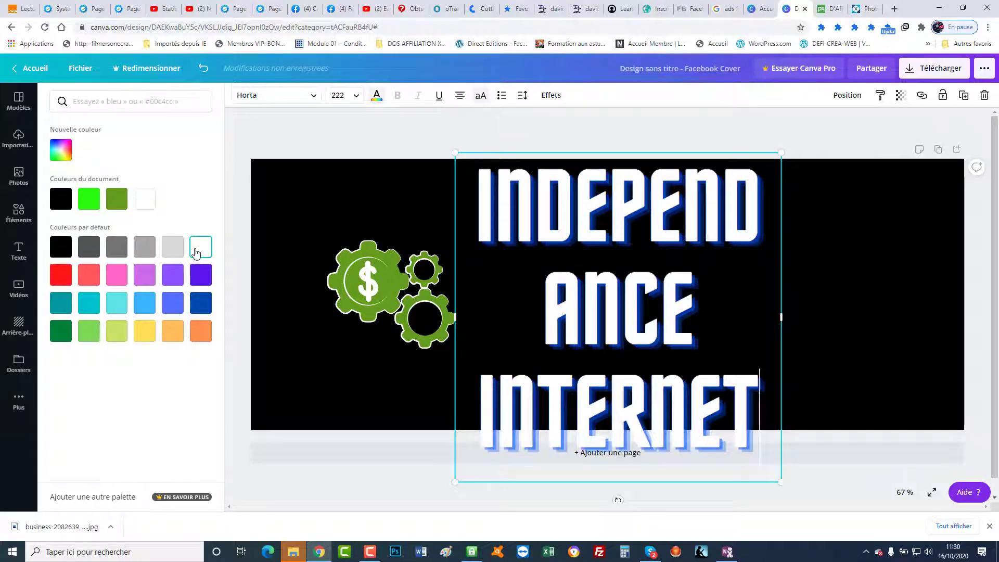
Set the INDEPENDANCE INTERNET title's font to Anton and its size to 64
{"action": "left_click", "coordinate": [285, 98]}
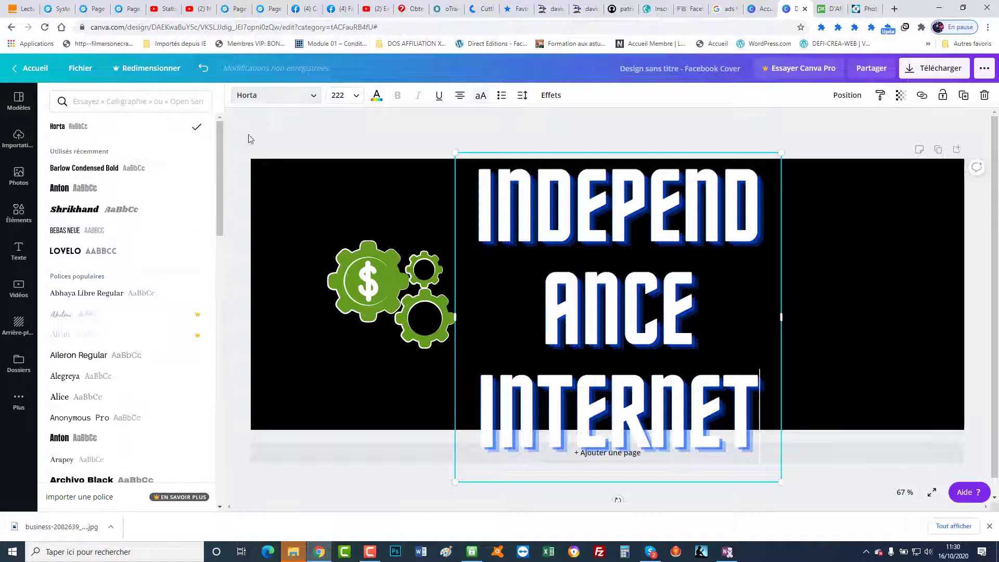
{"action": "left_click", "coordinate": [65, 193]}
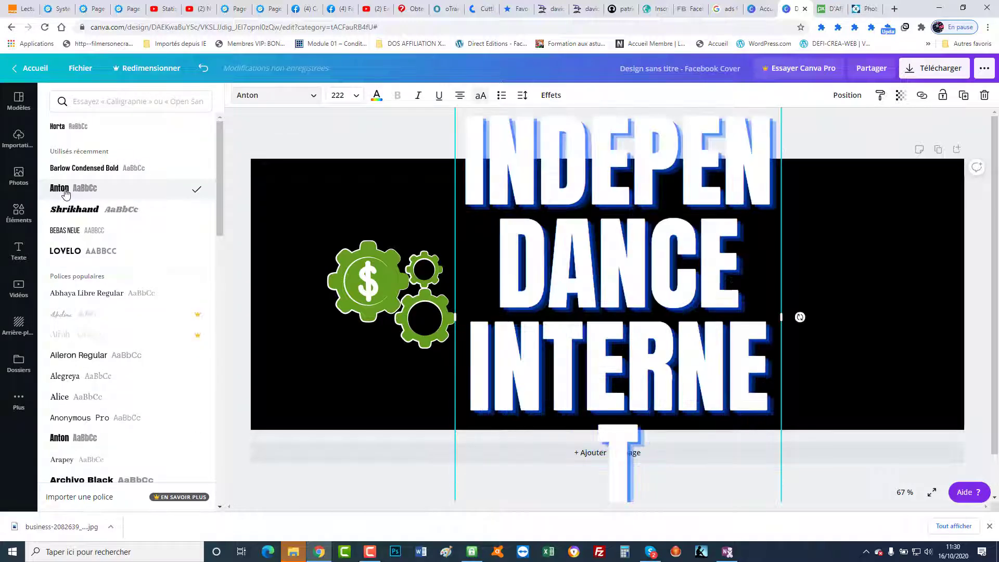
{"action": "left_click", "coordinate": [357, 96]}
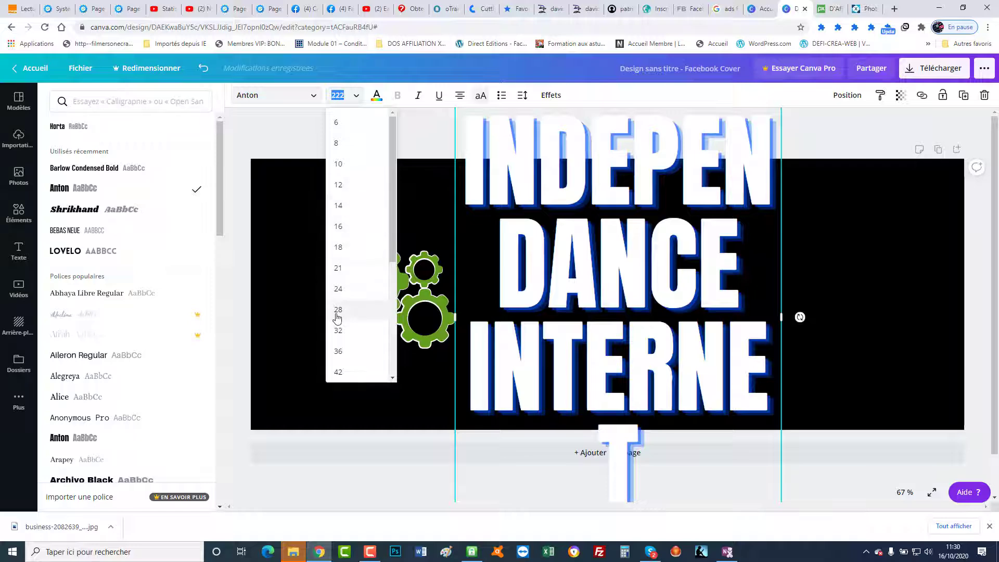
{"action": "scroll", "coordinate": [339, 333], "scroll_direction": "down", "scroll_amount": 2}
{"action": "left_click", "coordinate": [338, 333]}
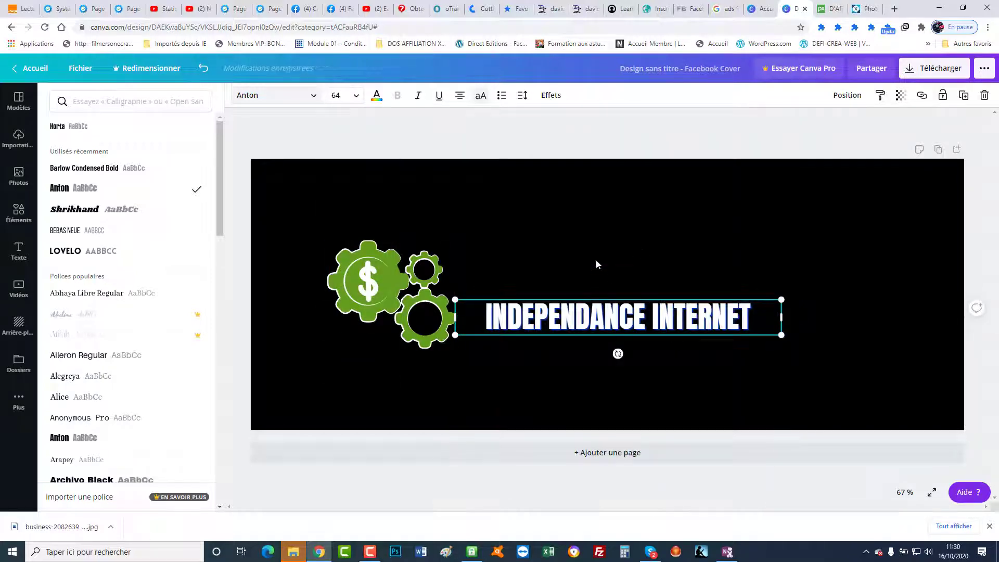
Shift the title slightly toward the gears and change its font to Barlow Condensed Bold
{"action": "left_click", "coordinate": [574, 318]}
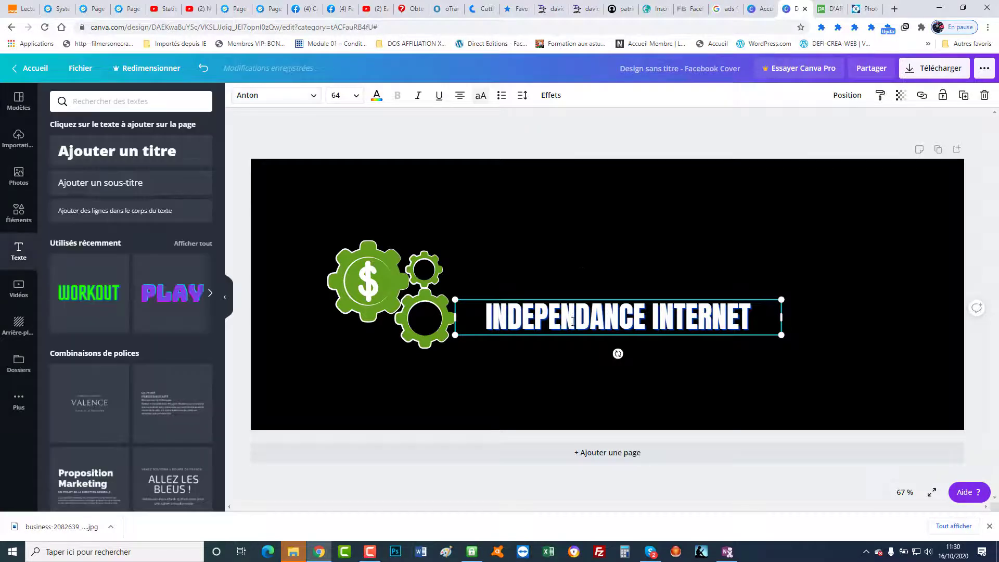
{"action": "key", "text": "shift+Right"}
{"action": "left_click", "coordinate": [860, 279]}
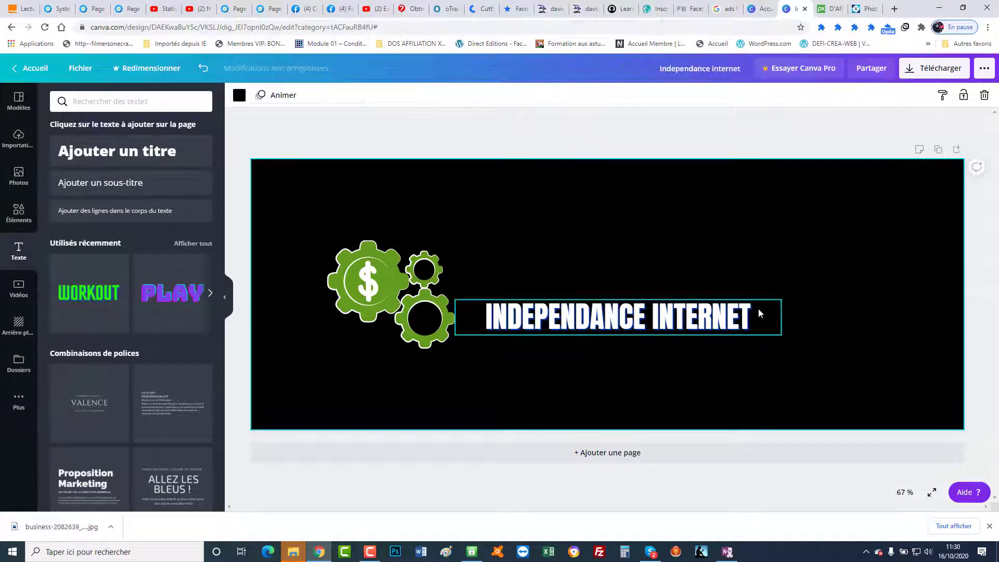
{"action": "mouse_move", "coordinate": [747, 319]}
{"action": "left_mouse_down"}
{"action": "mouse_move", "coordinate": [748, 294]}
{"action": "mouse_move", "coordinate": [750, 317]}
{"action": "mouse_move", "coordinate": [734, 322]}
{"action": "left_mouse_up"}
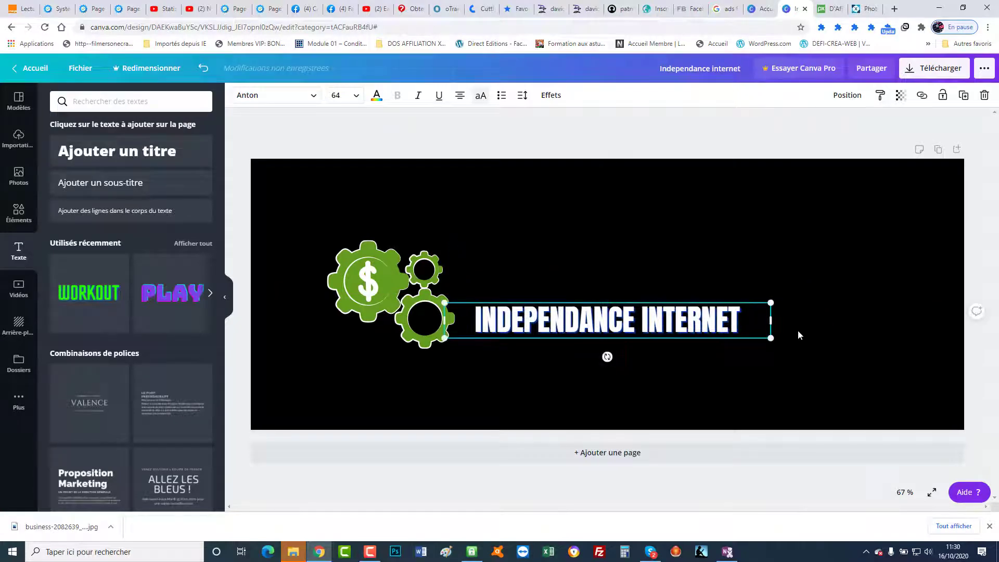
{"action": "left_click", "coordinate": [278, 102]}
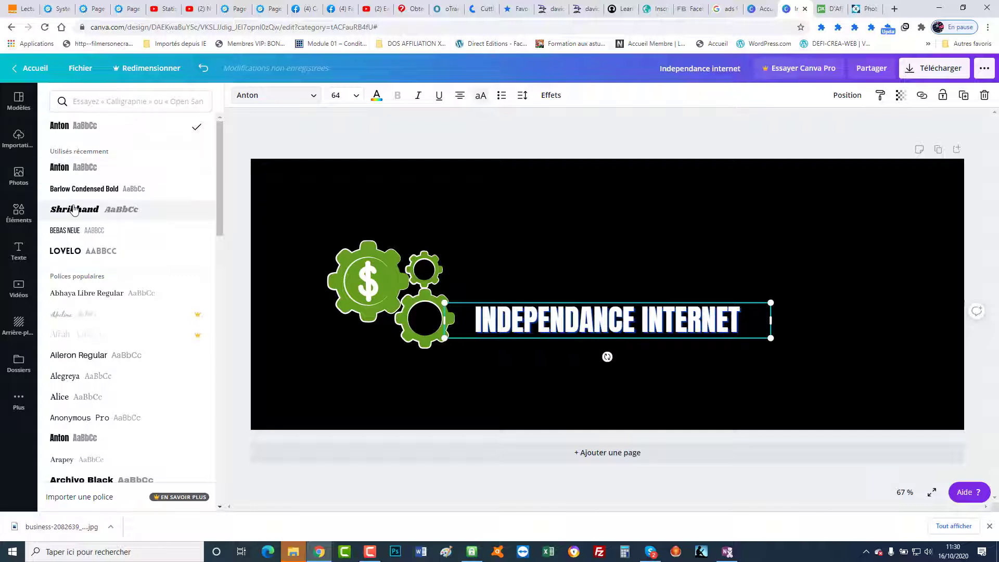
{"action": "scroll", "coordinate": [68, 213], "scroll_direction": "down", "scroll_amount": 1}
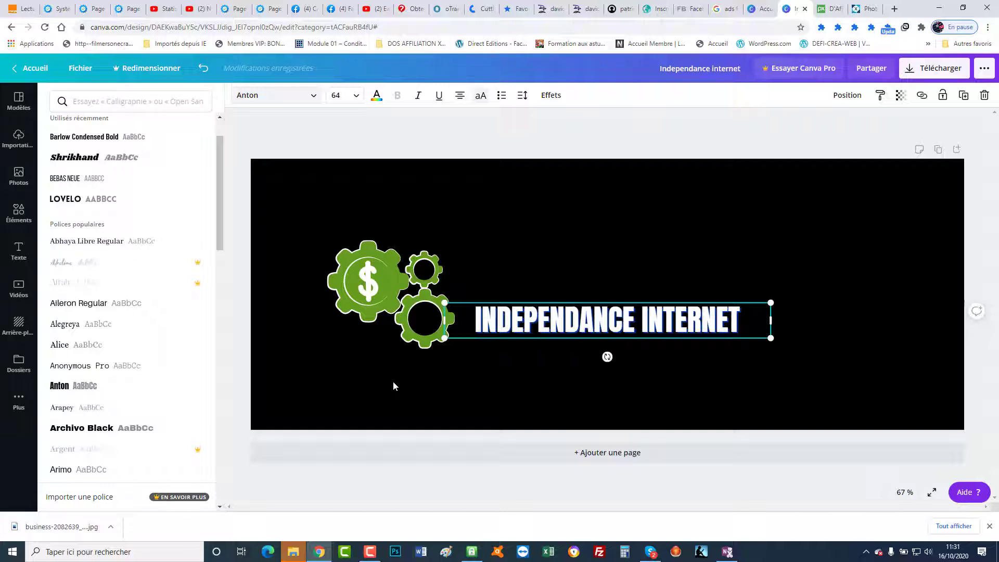
{"action": "left_click", "coordinate": [82, 140]}
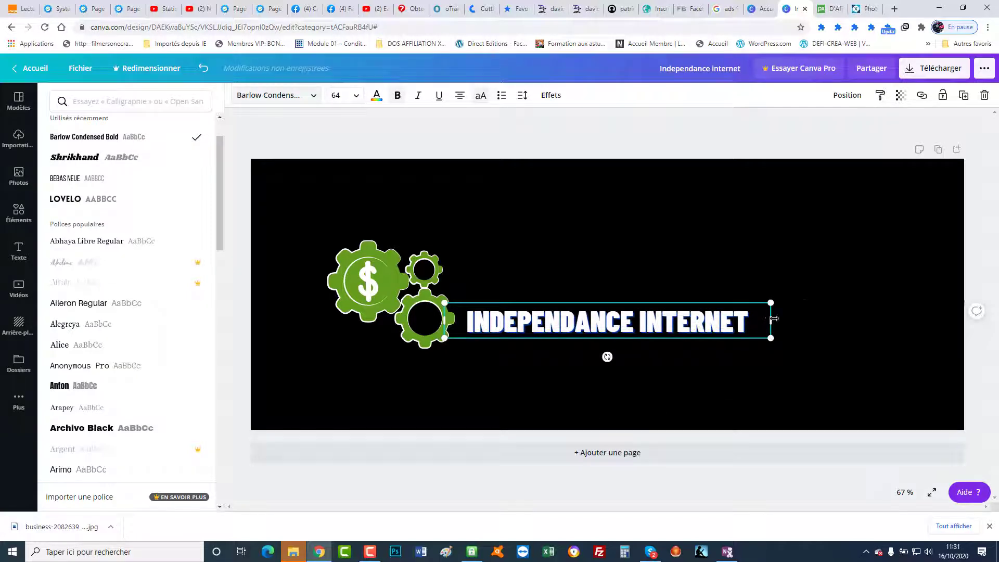
Widen the title's text box and position the title directly beside the green gears graphic
{"action": "left_click_drag", "start_coordinate": [774, 319], "coordinate": [894, 320]}
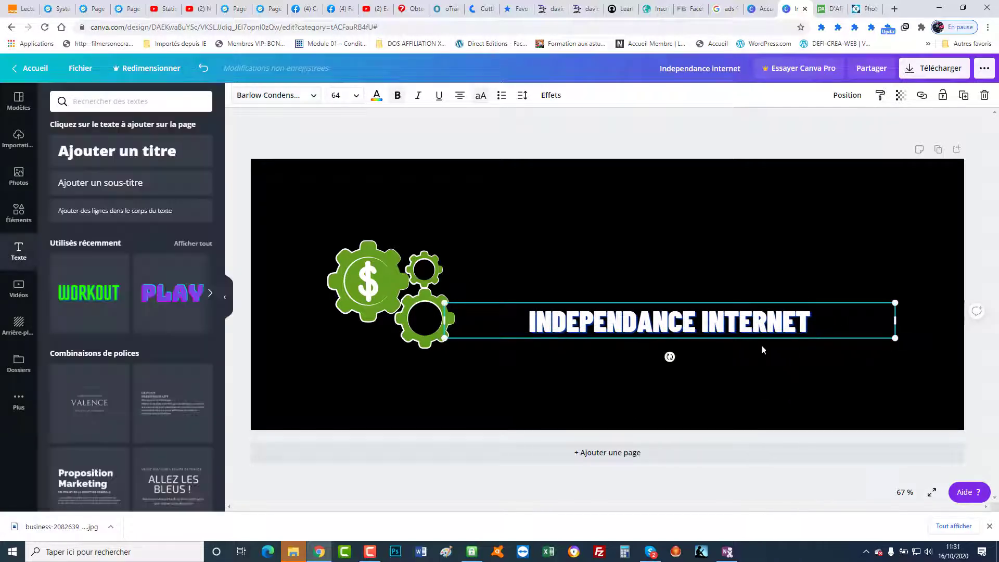
{"action": "left_click_drag", "start_coordinate": [758, 330], "coordinate": [691, 281]}
{"action": "left_click", "coordinate": [711, 360]}
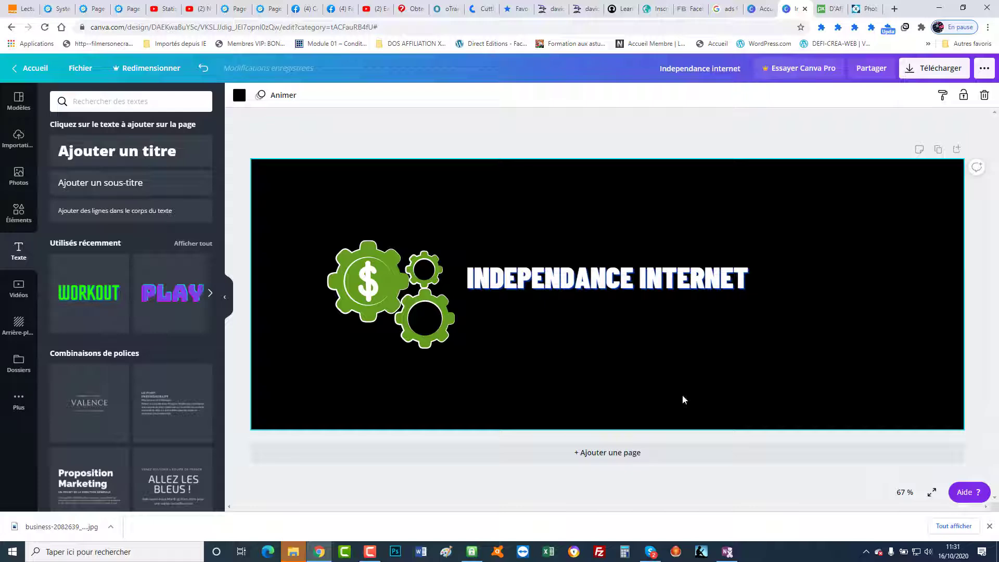
{"action": "left_click_drag", "start_coordinate": [579, 289], "coordinate": [562, 302]}
{"action": "left_click", "coordinate": [629, 368]}
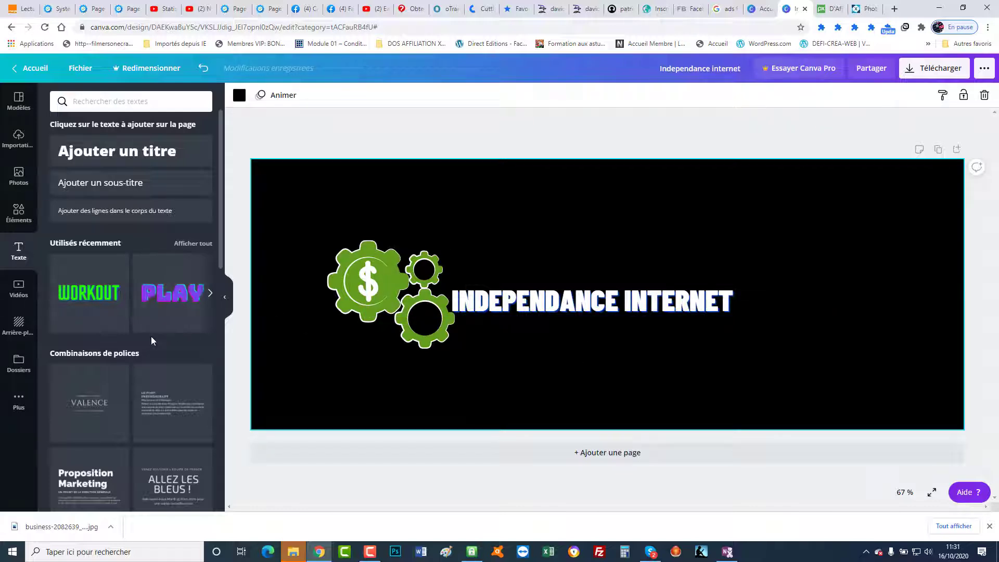
Duplicate the INDEPENDANCE INTERNET title and place the copy just below the original
{"action": "left_click", "coordinate": [571, 313]}
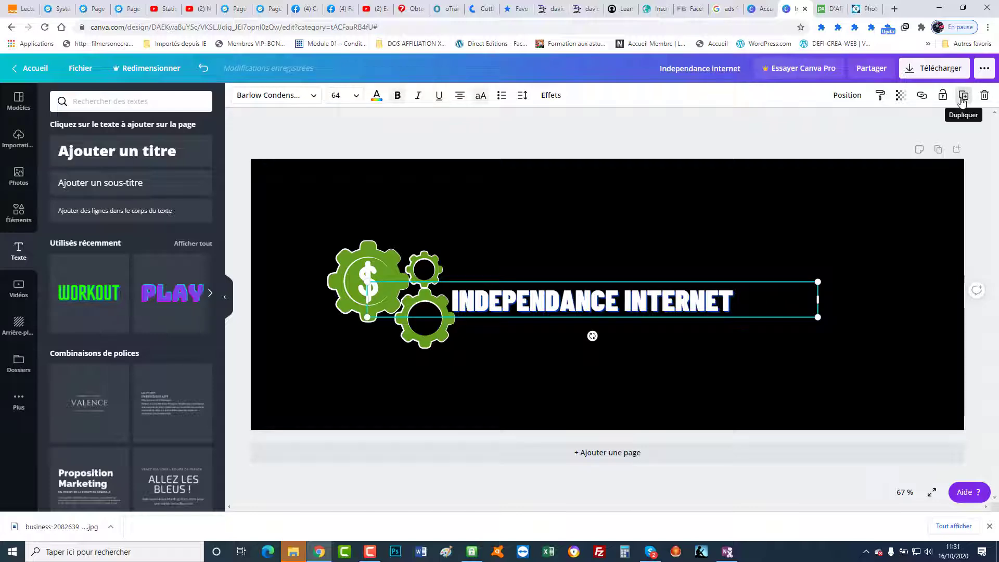
{"action": "left_click", "coordinate": [963, 97]}
{"action": "left_click", "coordinate": [709, 348]}
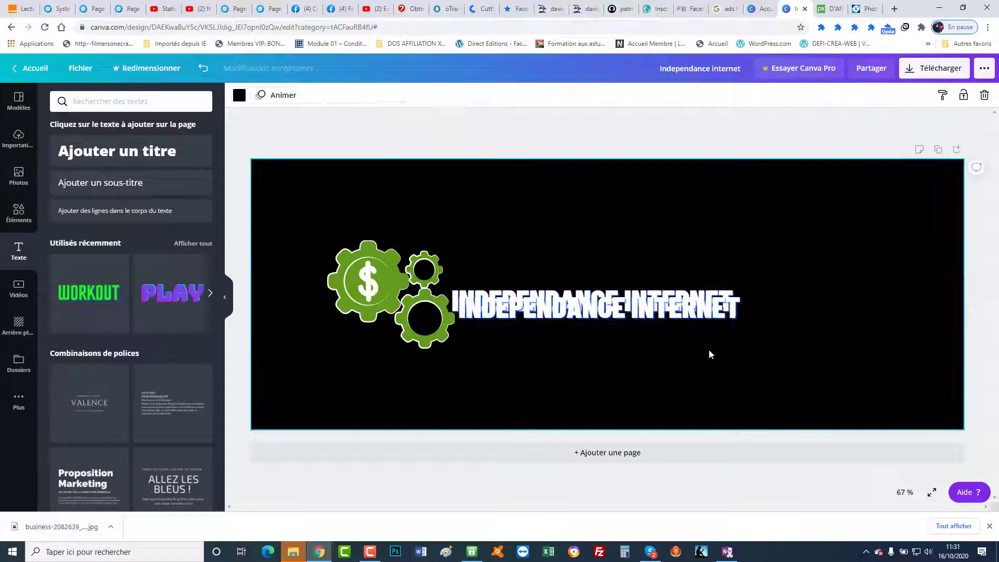
{"action": "left_click", "coordinate": [705, 310]}
{"action": "left_click_drag", "start_coordinate": [705, 309], "coordinate": [464, 328]}
Replace the duplicated title's text with OBTENEZ PLUS DE LEADS
{"action": "double_click", "coordinate": [758, 333]}
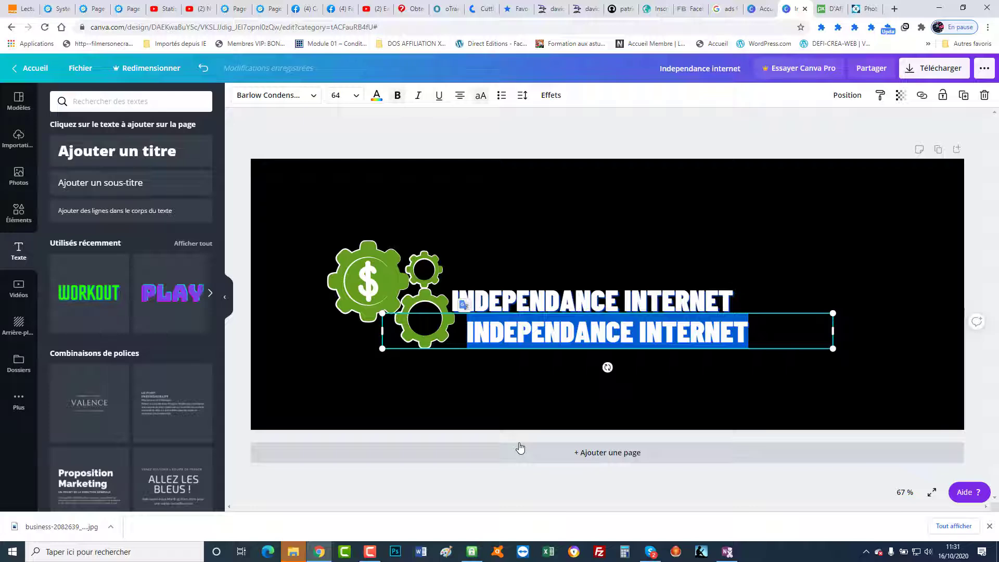
{"action": "type", "text": "OBTENE"}
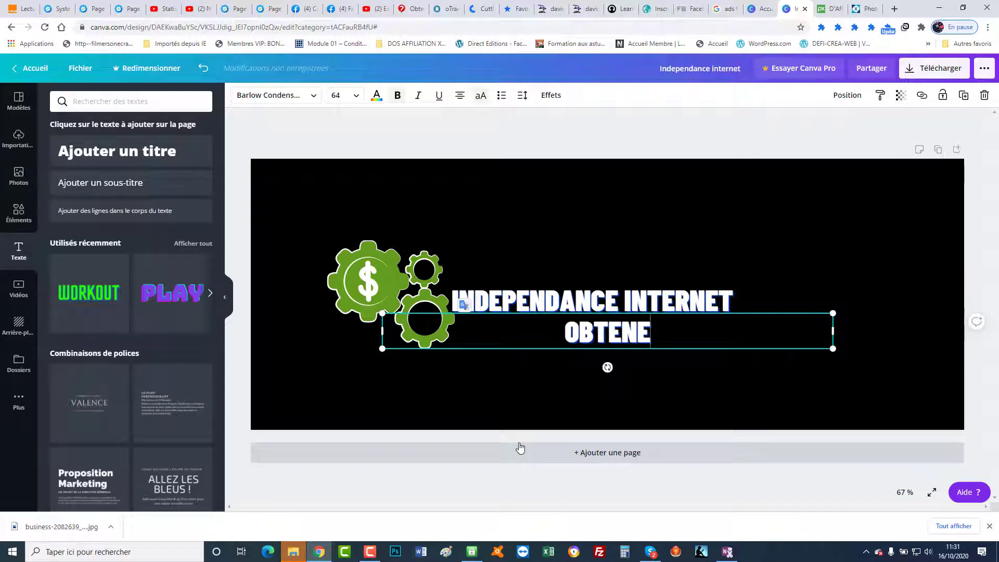
{"action": "type", "text": "Z PL"}
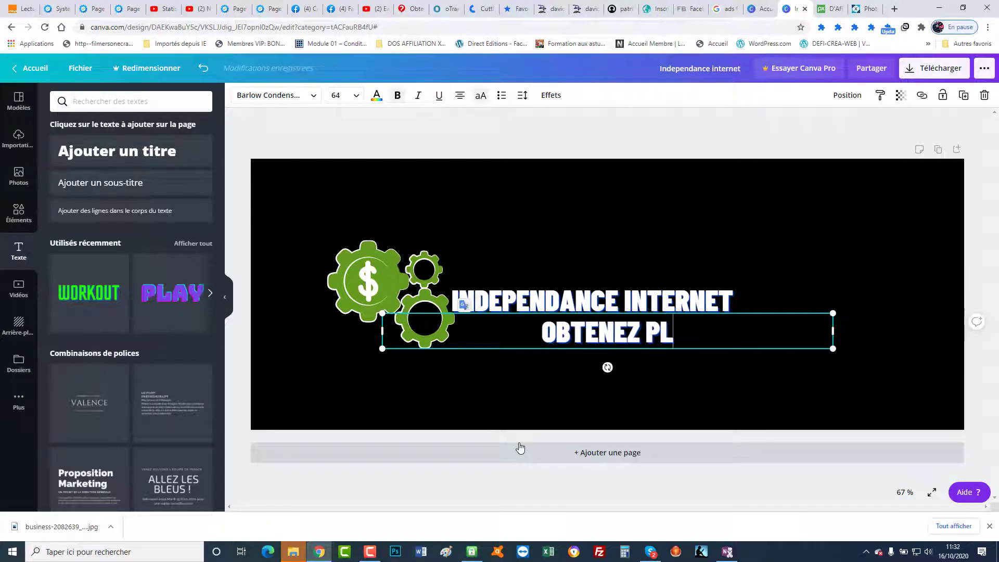
{"action": "type", "text": "US DE LE"}
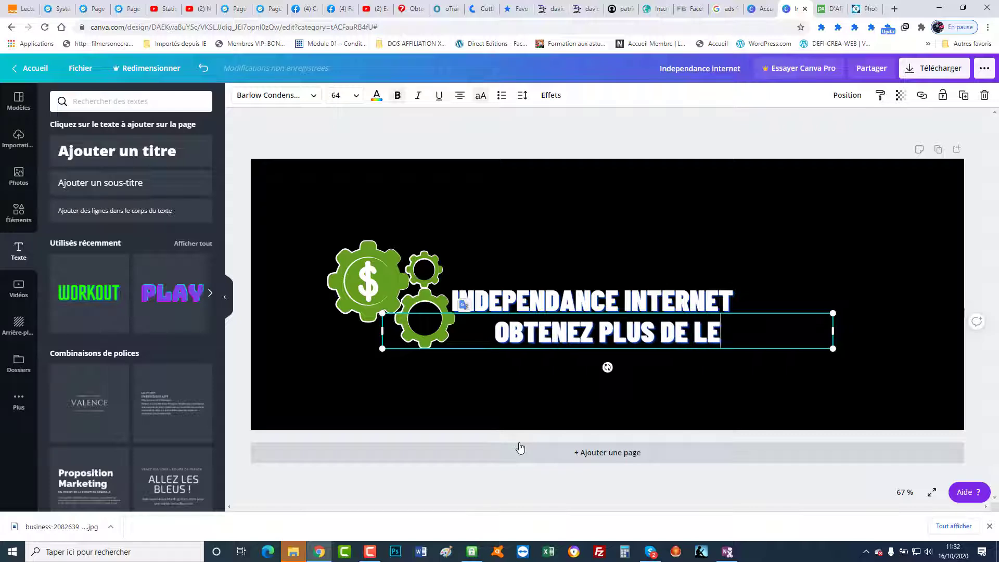
{"action": "type", "text": "ADS"}
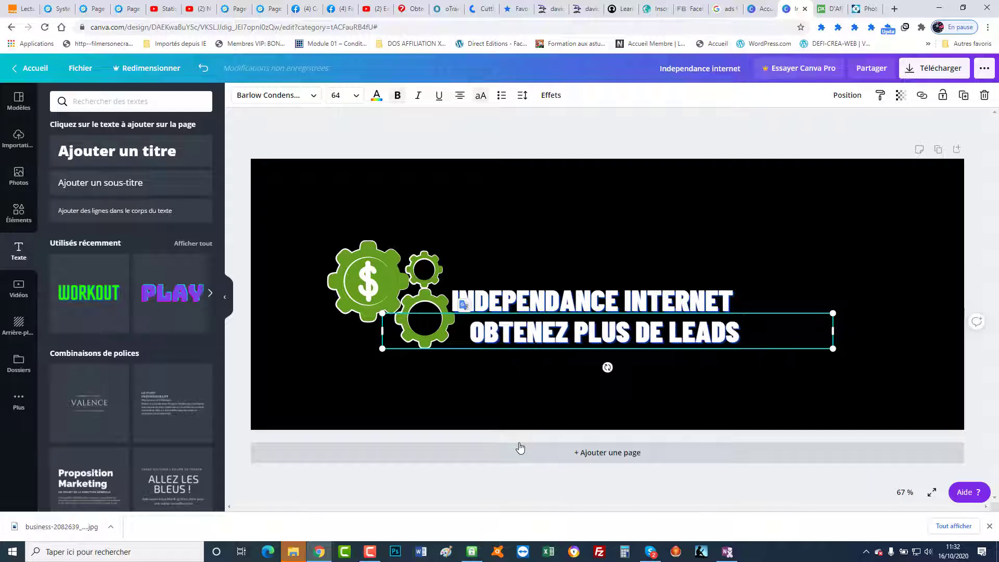
{"action": "left_click", "coordinate": [579, 224]}
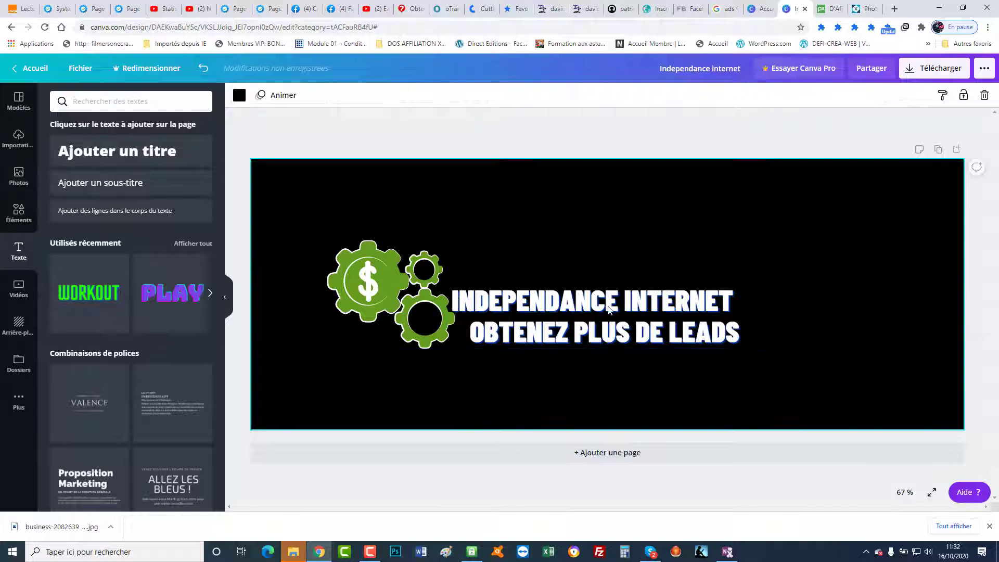
Change the OBTENEZ PLUS DE LEADS line to the Shrikhand font and shift it right, away from the gears
{"action": "left_click", "coordinate": [685, 341]}
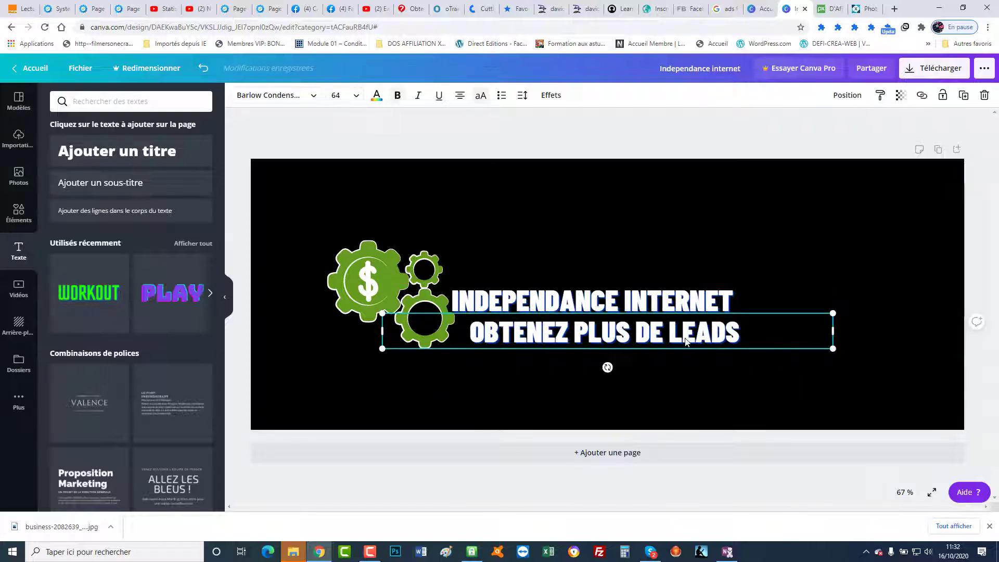
{"action": "left_click", "coordinate": [299, 98]}
{"action": "left_click", "coordinate": [79, 180]}
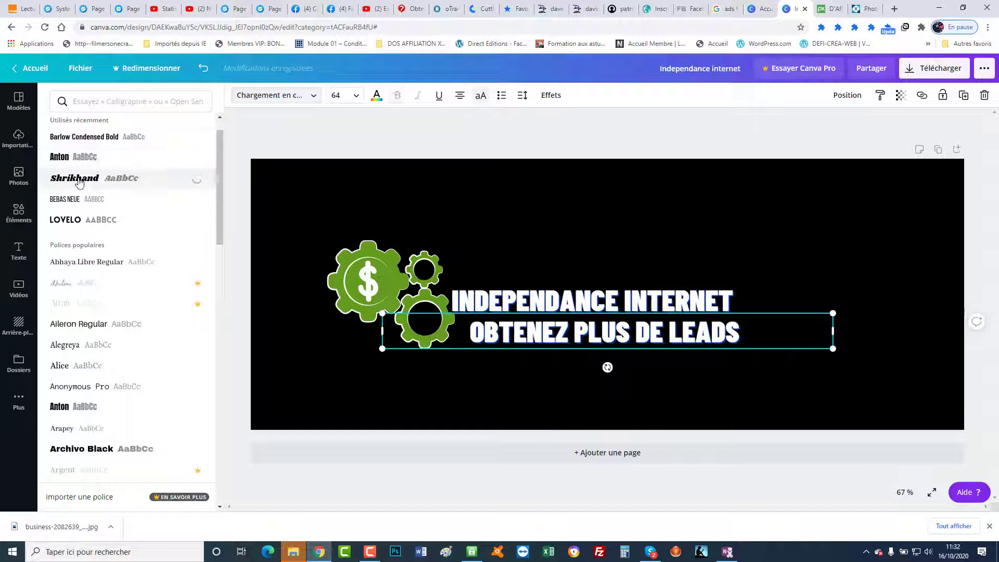
{"action": "left_click", "coordinate": [509, 208]}
{"action": "left_click_drag", "start_coordinate": [559, 328], "coordinate": [612, 328]}
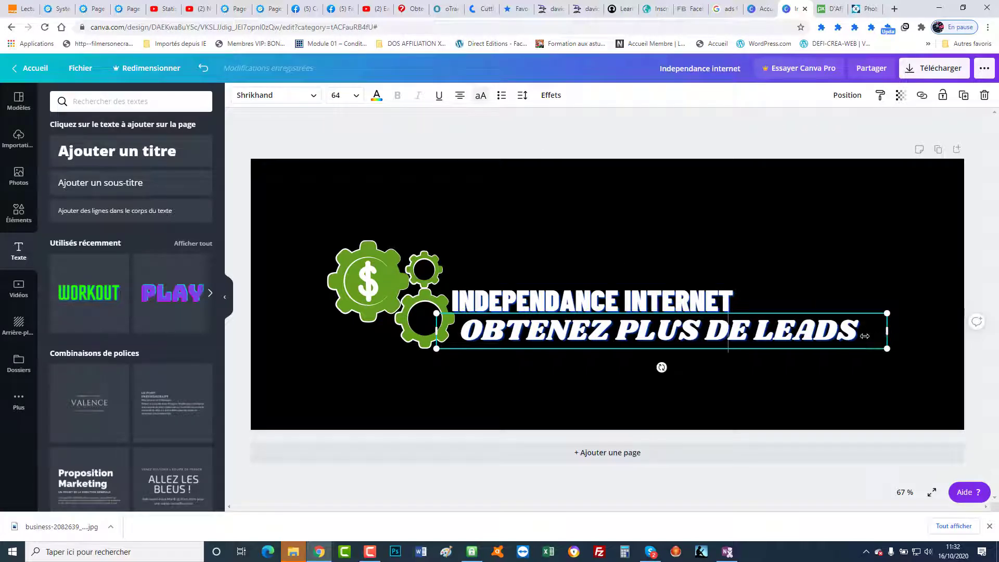
Narrow the tagline's text box, set its font size to 32 and move it up close beneath the title
{"action": "left_click_drag", "start_coordinate": [865, 335], "coordinate": [805, 338]}
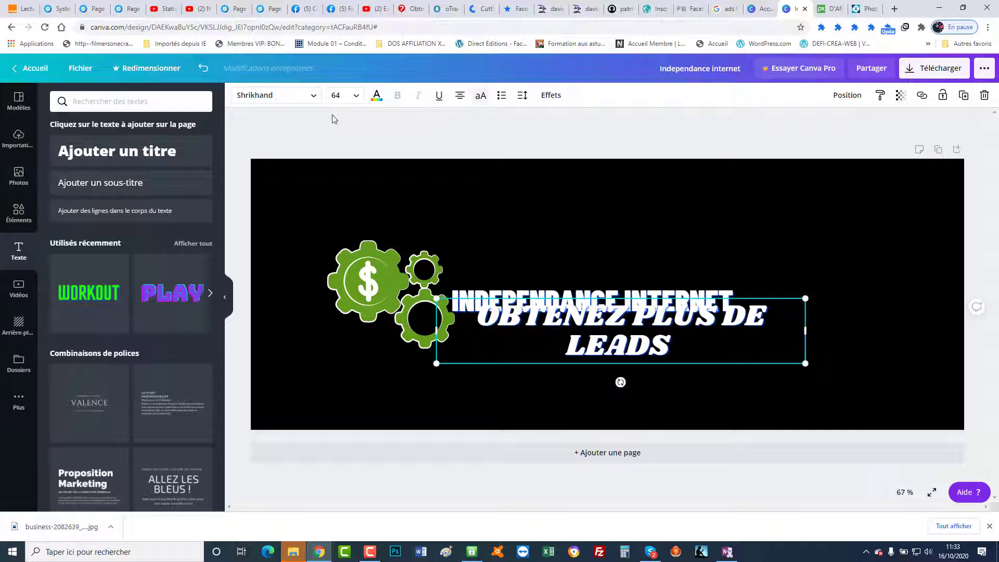
{"action": "left_click", "coordinate": [356, 96]}
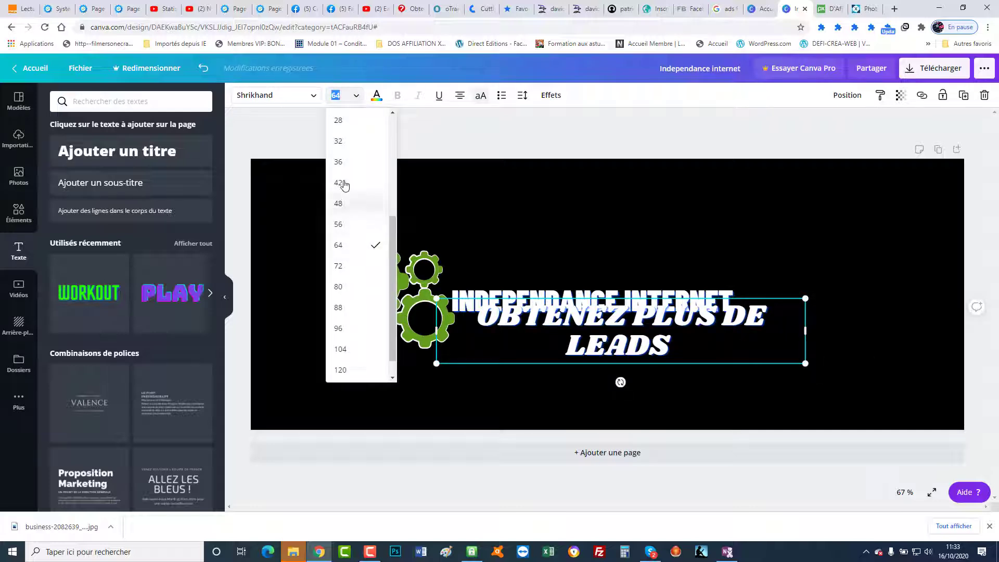
{"action": "left_click", "coordinate": [341, 144]}
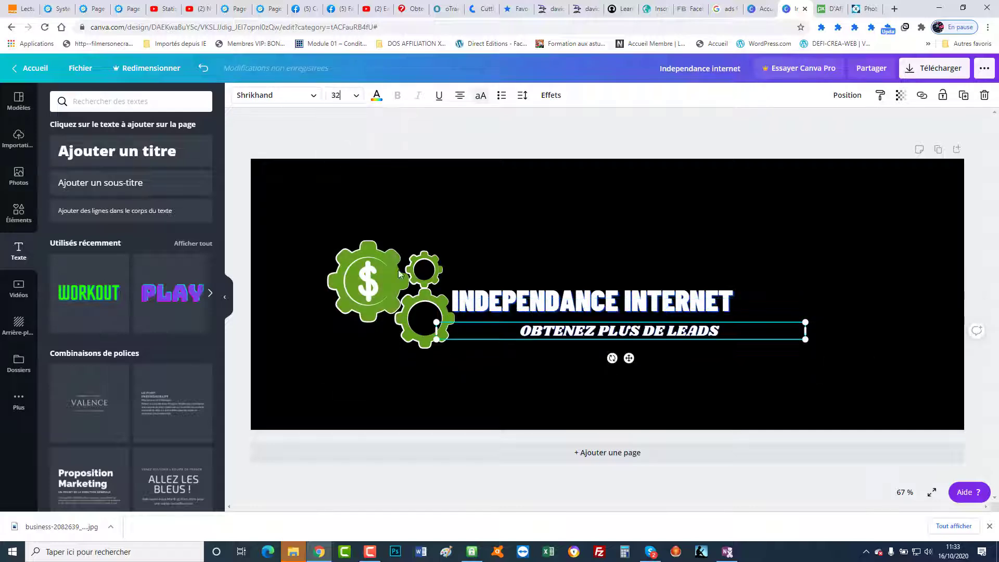
{"action": "left_click", "coordinate": [672, 371]}
{"action": "left_click_drag", "start_coordinate": [671, 334], "coordinate": [664, 325]}
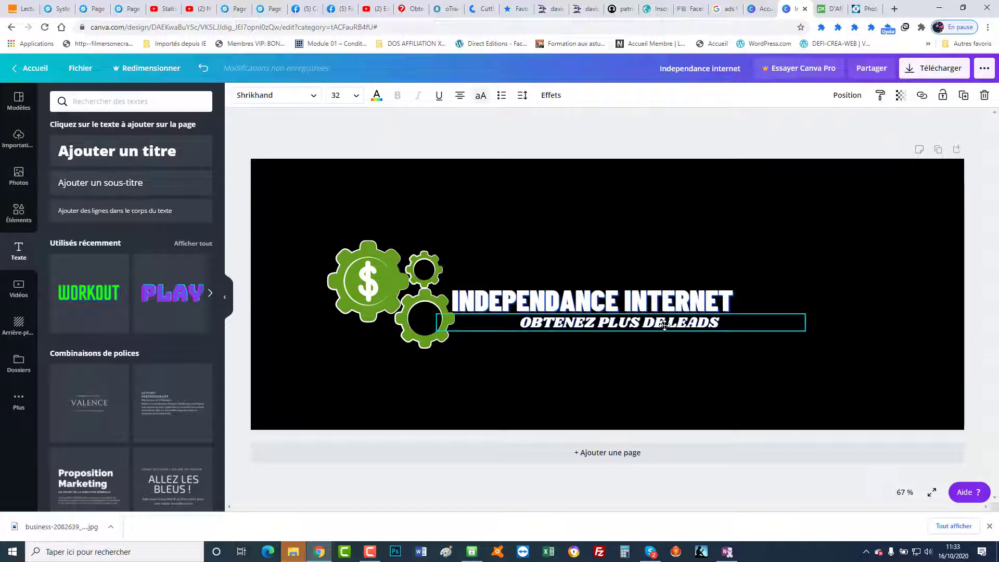
{"action": "left_click", "coordinate": [691, 385]}
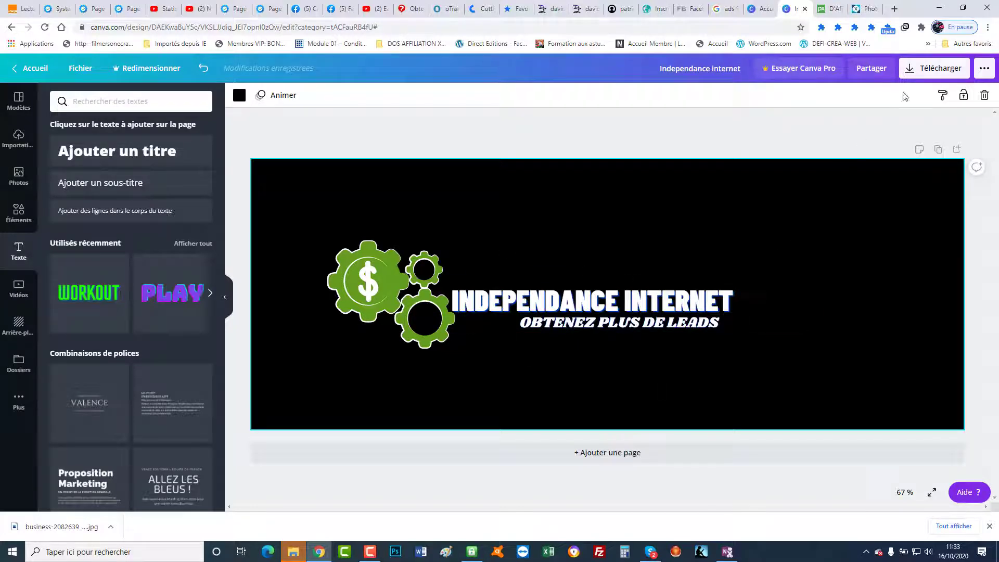
Download the finished Facebook cover design as a PNG file
{"action": "left_click", "coordinate": [908, 73]}
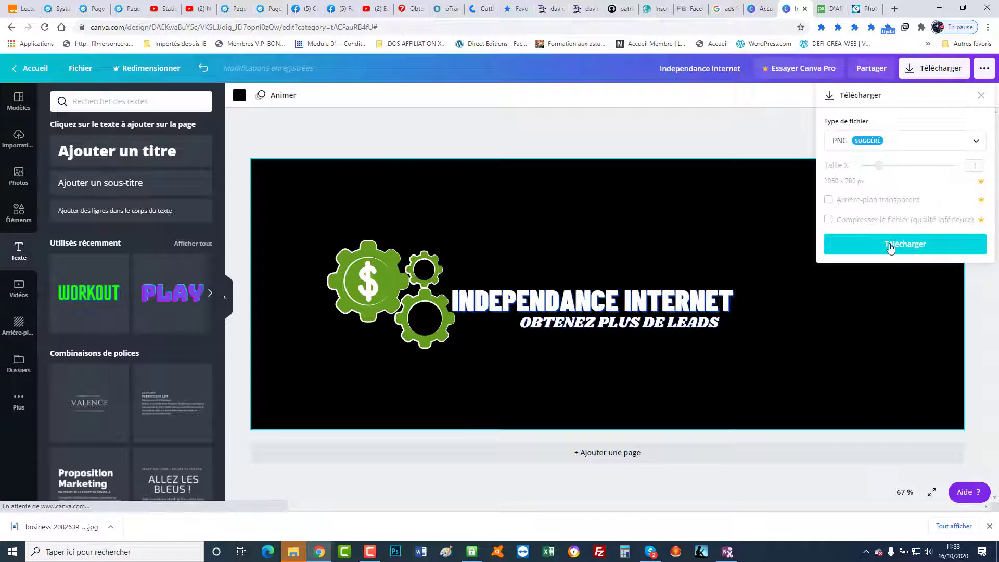
{"action": "left_click", "coordinate": [890, 247]}
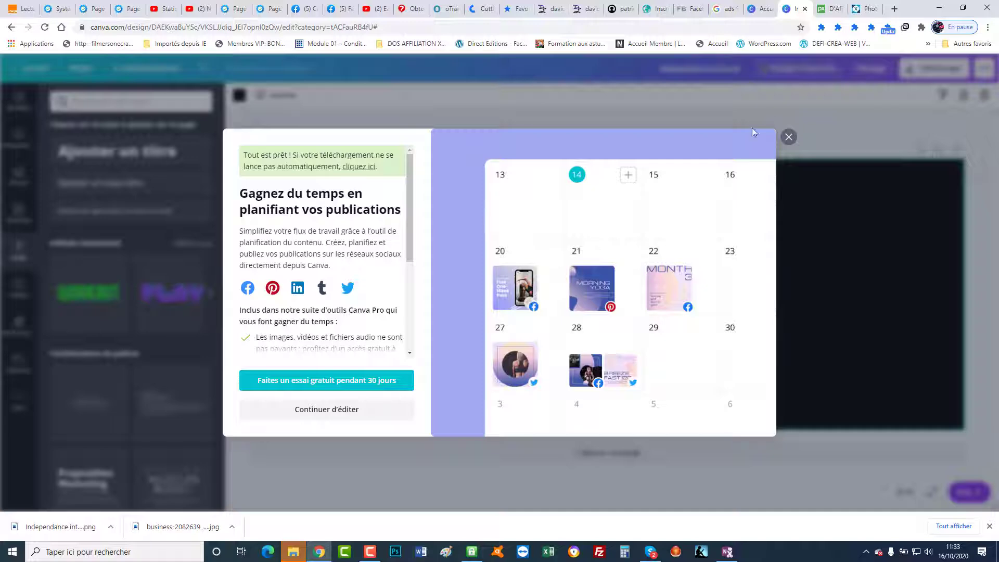
Close Canva's post-download message and switch back to the Facebook Page creation form
{"action": "left_click", "coordinate": [789, 137]}
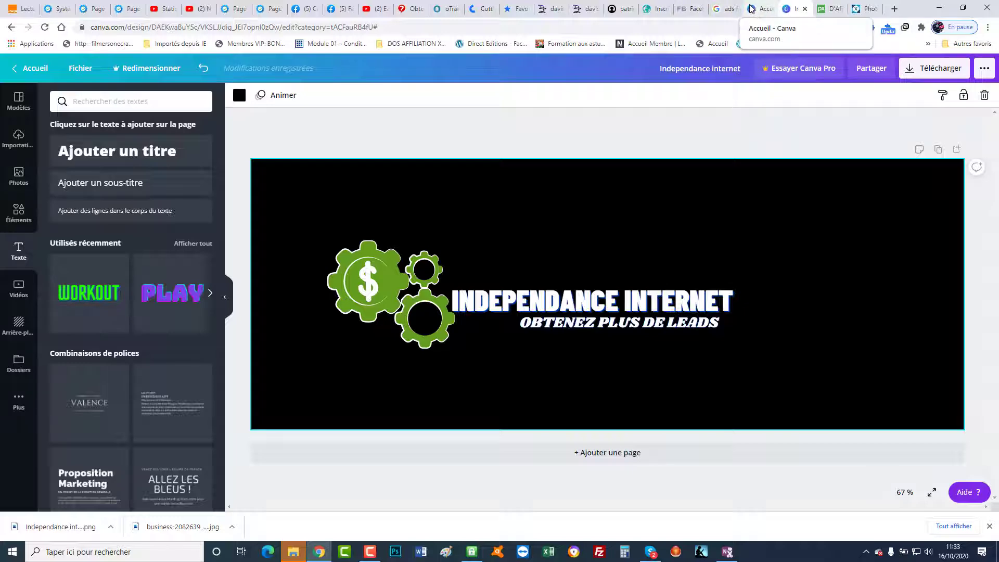
{"action": "left_click", "coordinate": [692, 9]}
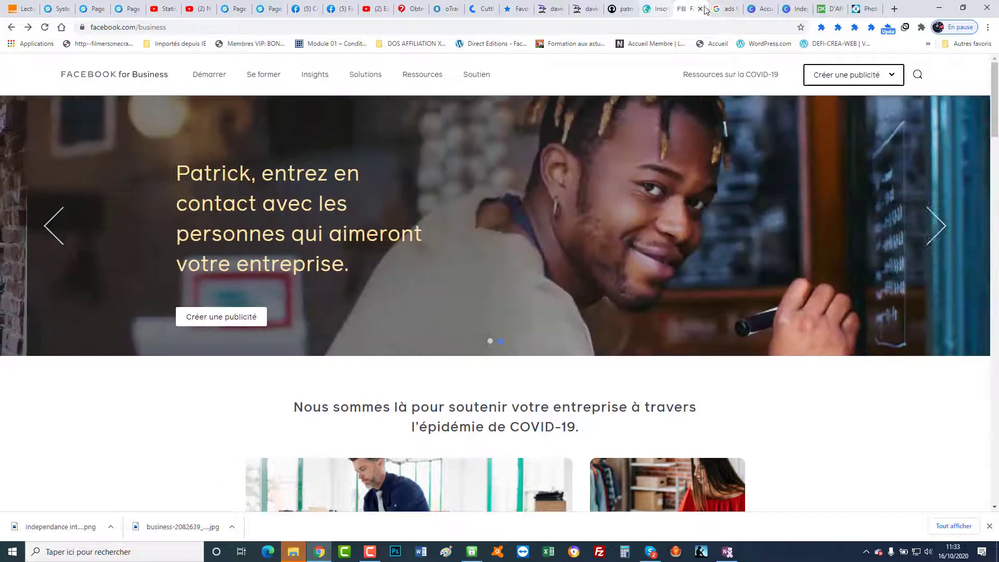
{"action": "left_click", "coordinate": [723, 12]}
{"action": "left_click", "coordinate": [756, 10]}
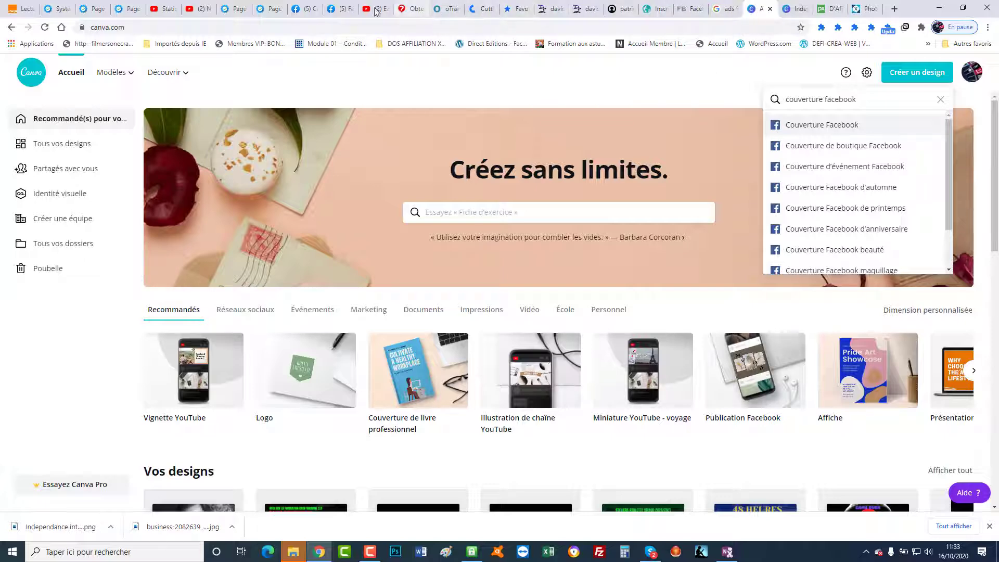
{"action": "left_click", "coordinate": [333, 10]}
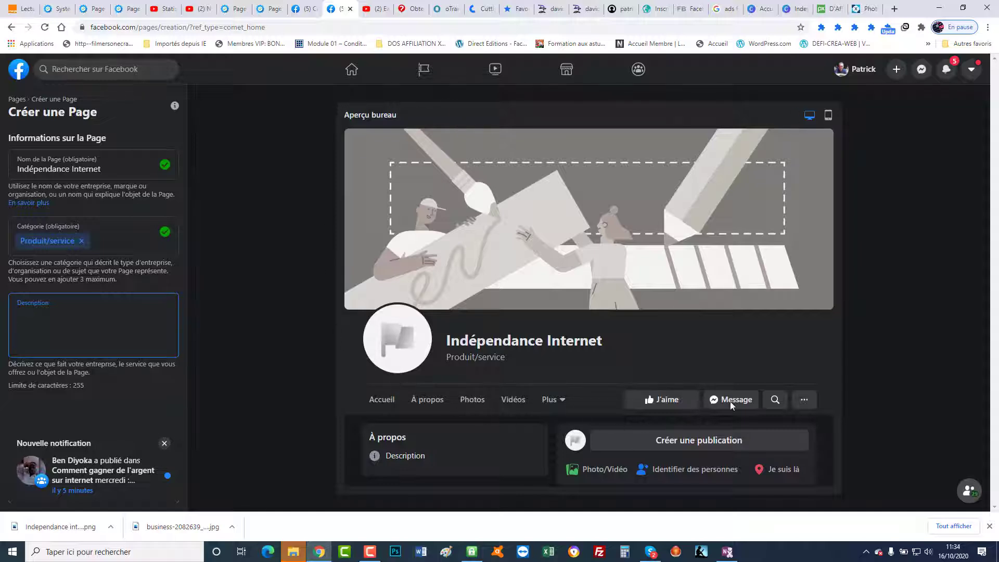
Extend the Page name to Indépendance Internet obtenez plus de clients and create the Page
{"action": "left_click", "coordinate": [724, 184]}
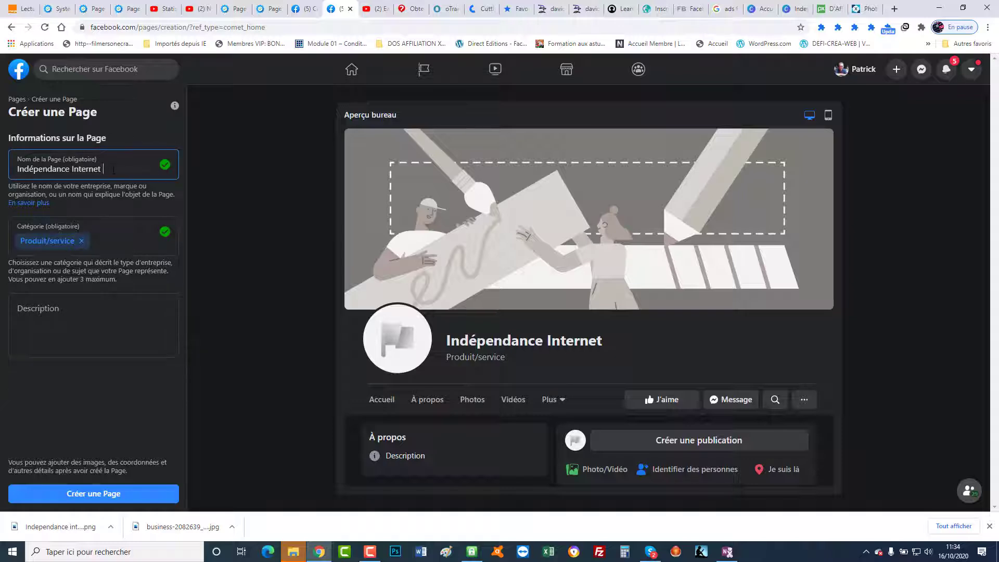
{"action": "type", "text": "obtenez"}
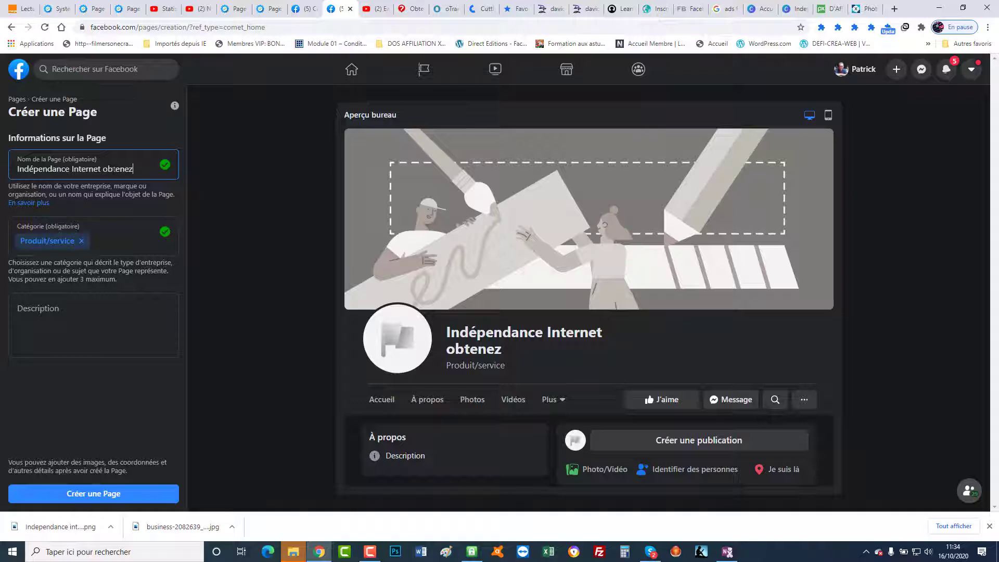
{"action": "type", "text": " plus de cle"}
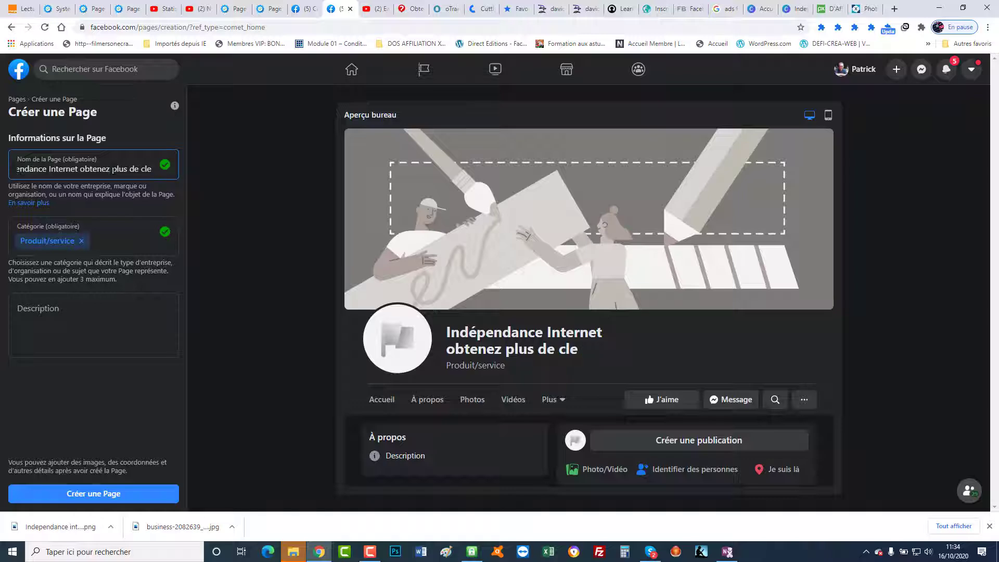
{"action": "key", "text": "BackSpace"}
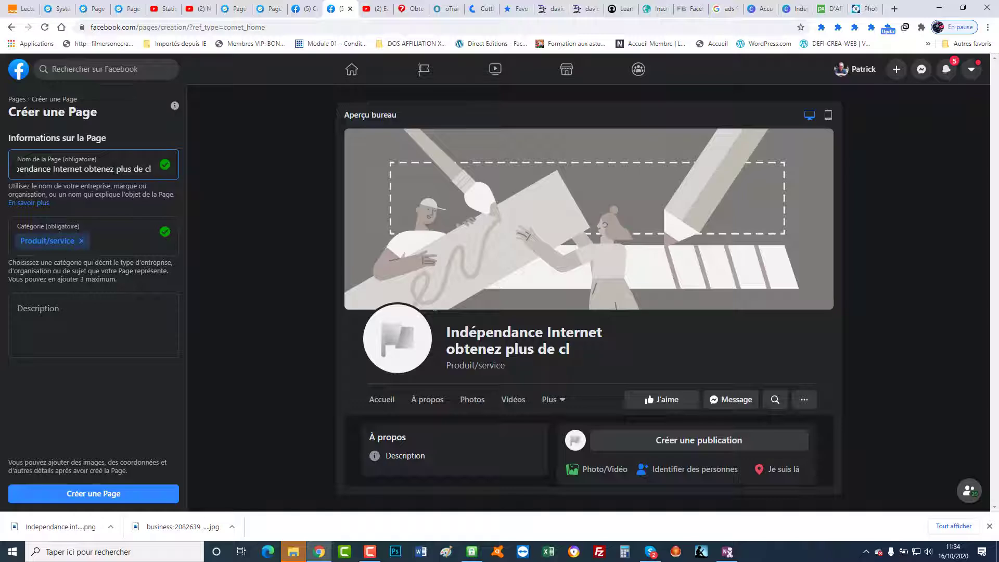
{"action": "type", "text": "ients"}
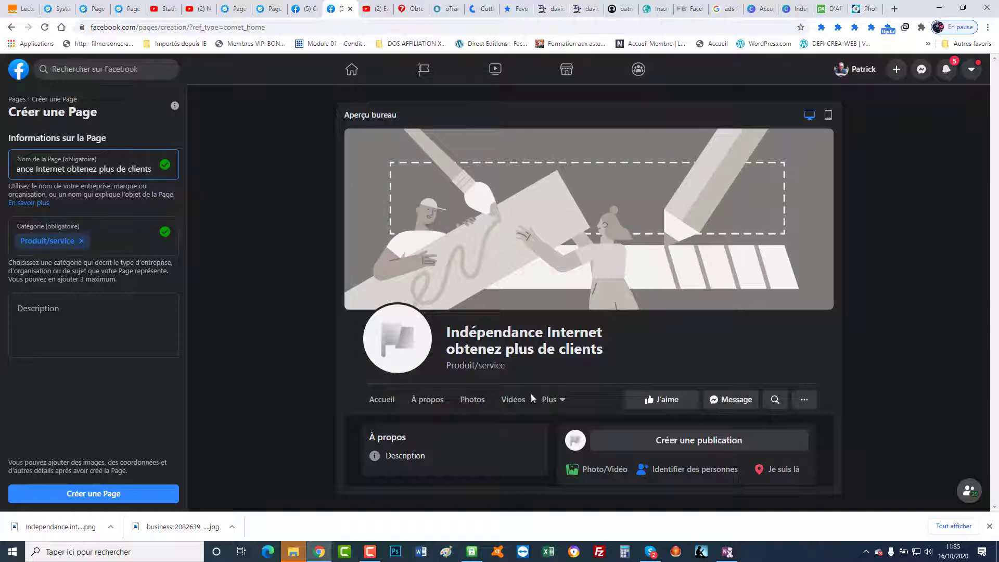
{"action": "left_click", "coordinate": [102, 397]}
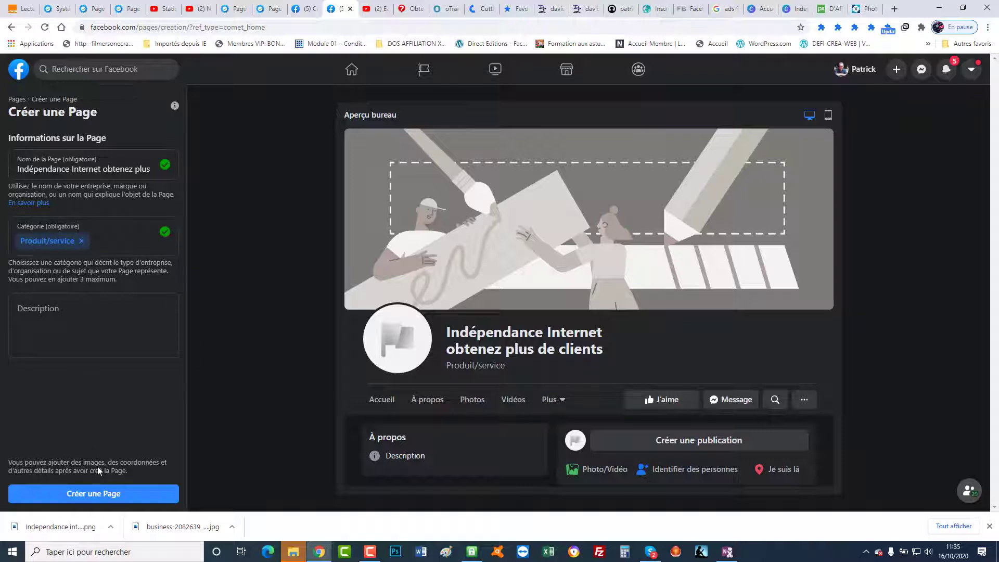
{"action": "left_click", "coordinate": [104, 494]}
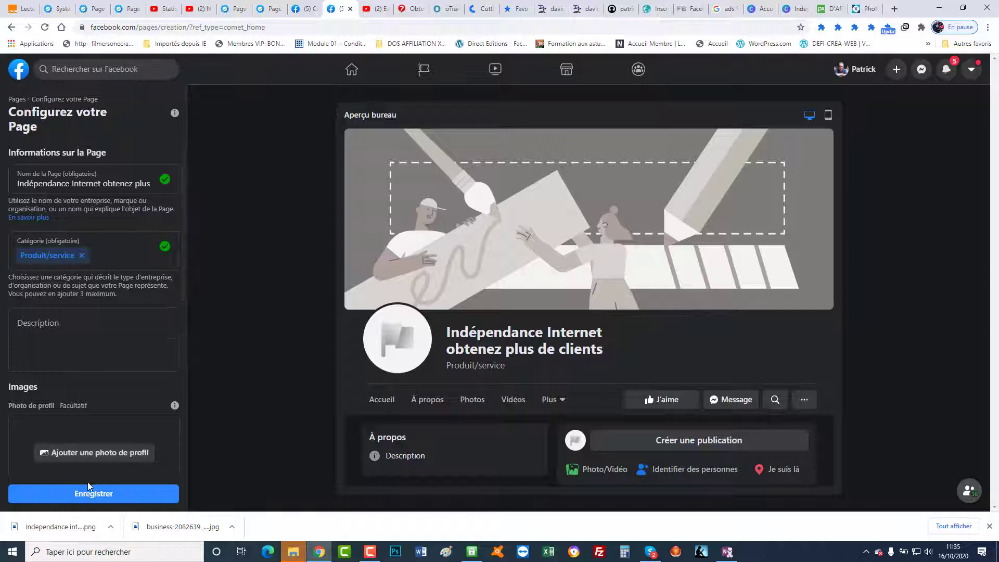
{"action": "left_click", "coordinate": [77, 456]}
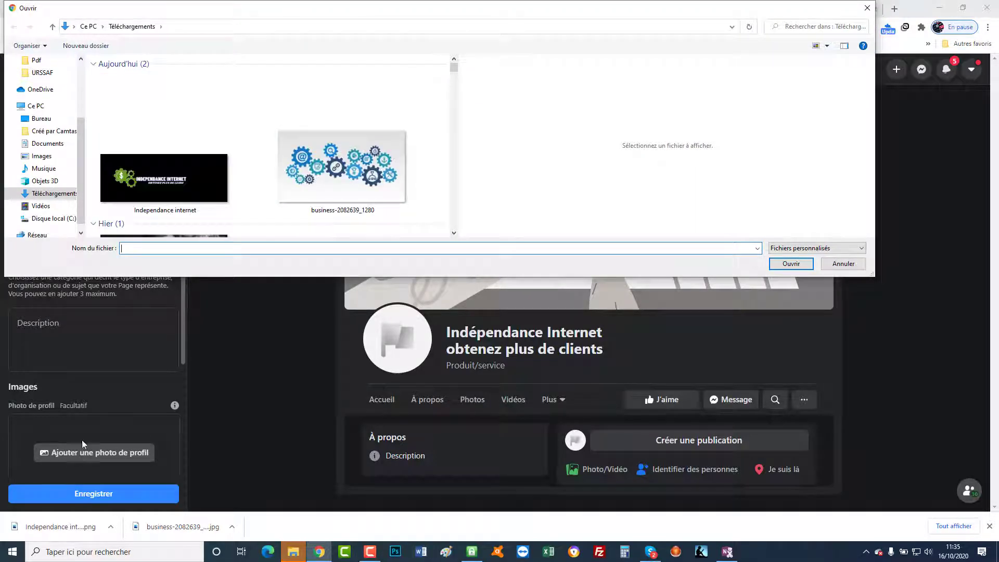
{"action": "left_click", "coordinate": [123, 187]}
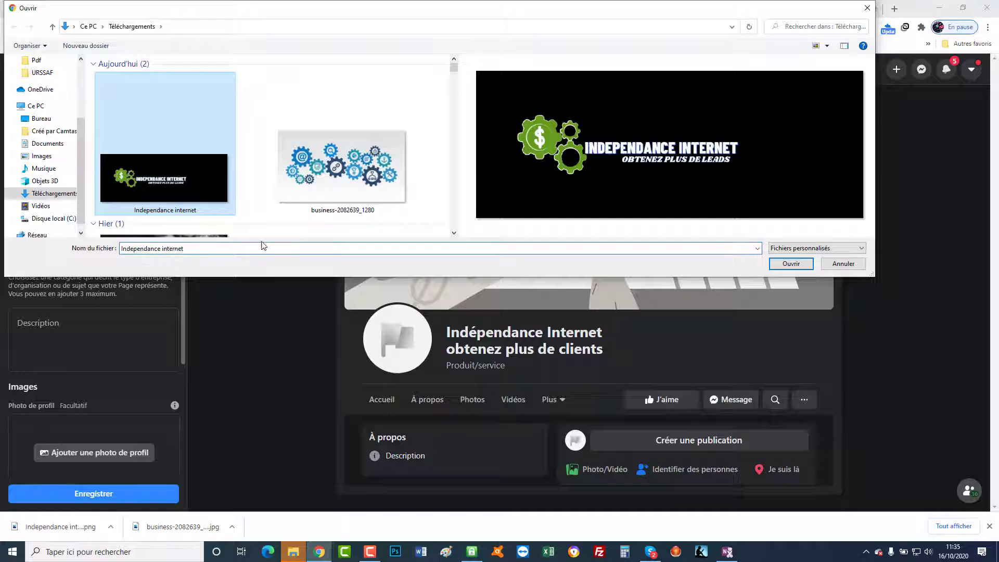
{"action": "left_click", "coordinate": [780, 264]}
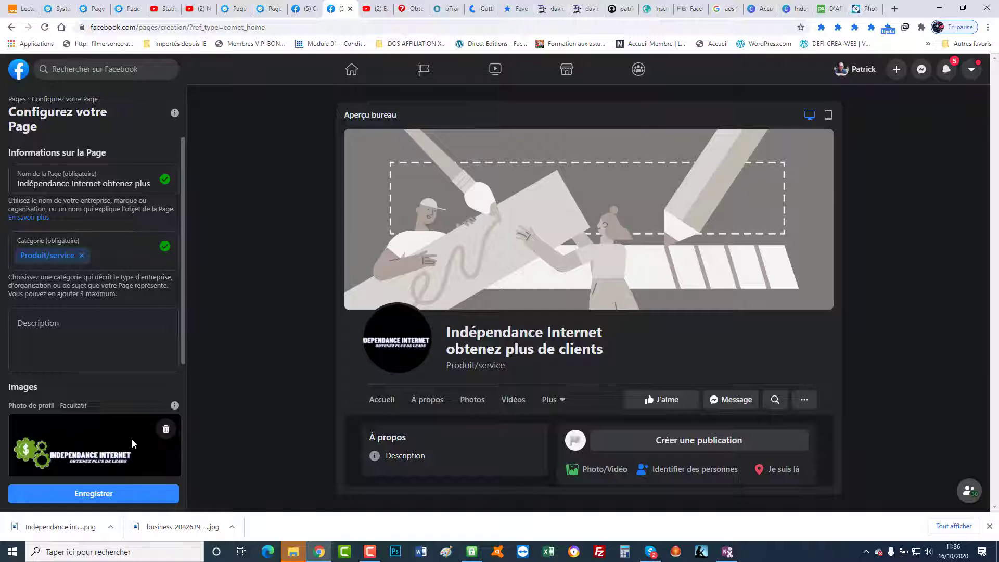
{"action": "left_click", "coordinate": [166, 430]}
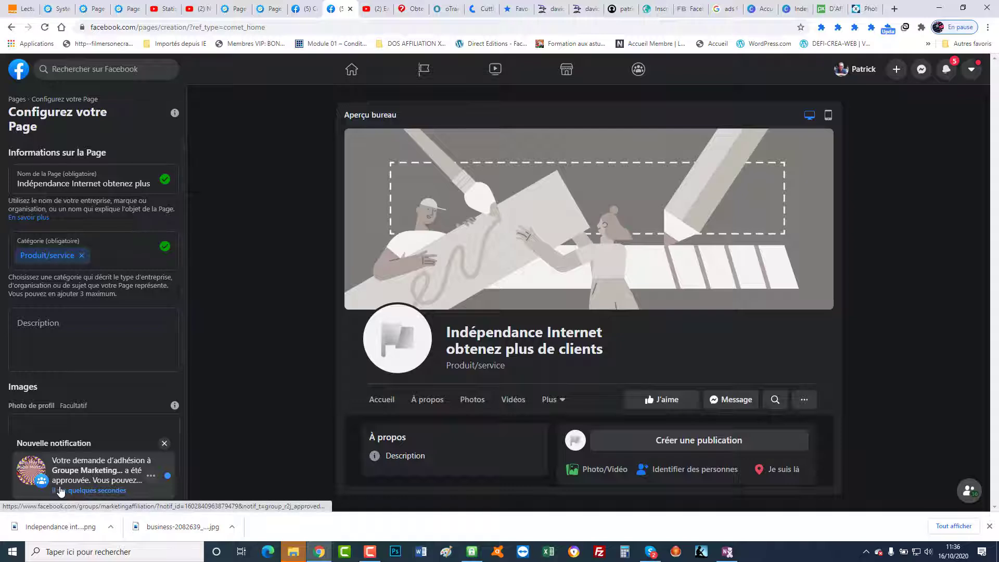
{"action": "left_click", "coordinate": [164, 443]}
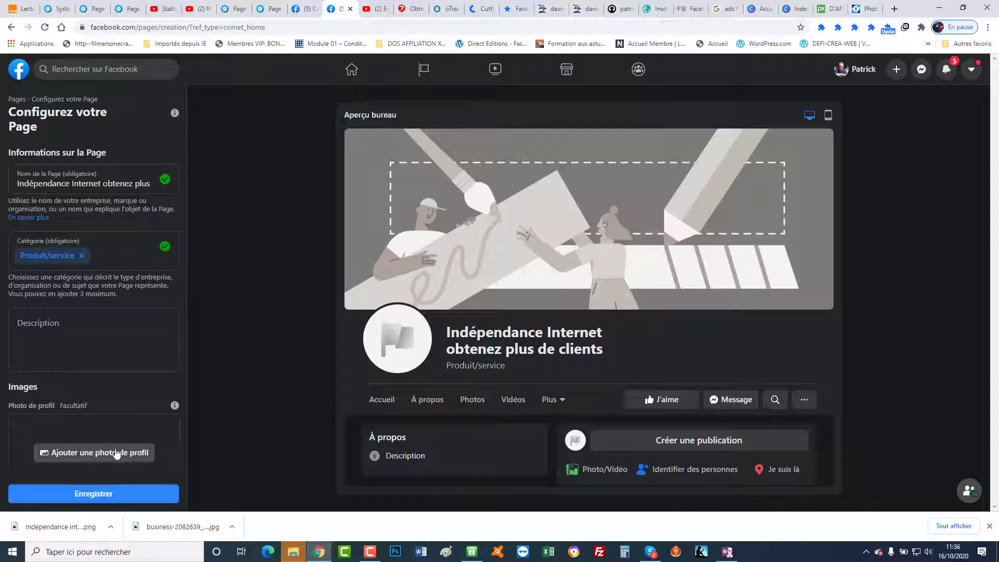
Add the downloaded Independance internet image as the Page's cover photo
{"action": "scroll", "coordinate": [76, 363], "scroll_direction": "down", "scroll_amount": 3}
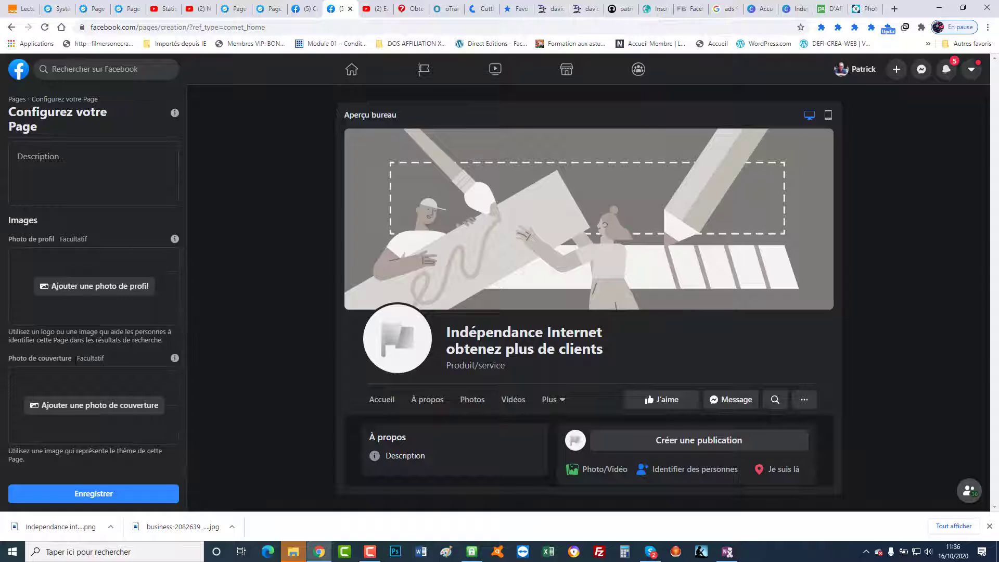
{"action": "left_click", "coordinate": [74, 409]}
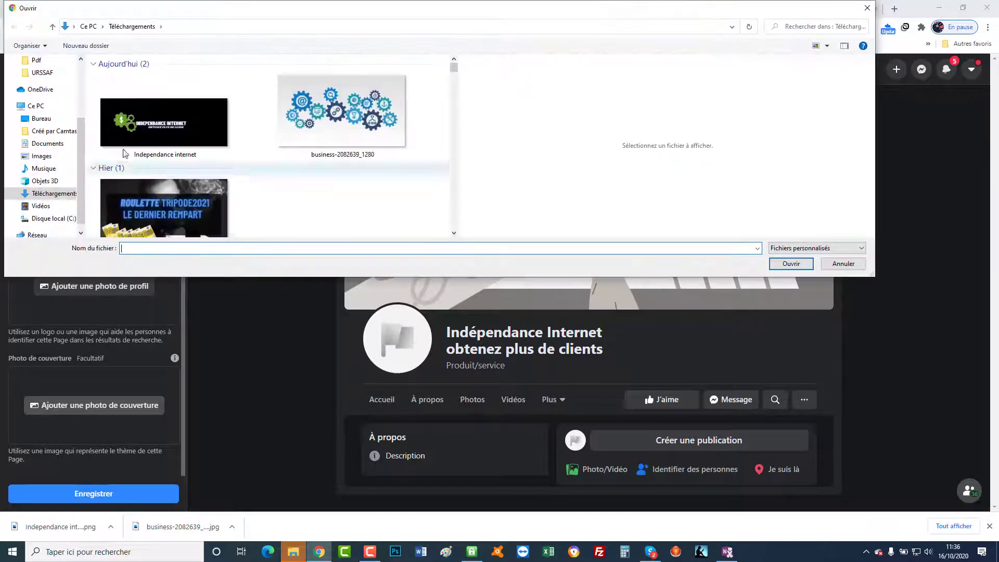
{"action": "left_click", "coordinate": [141, 105]}
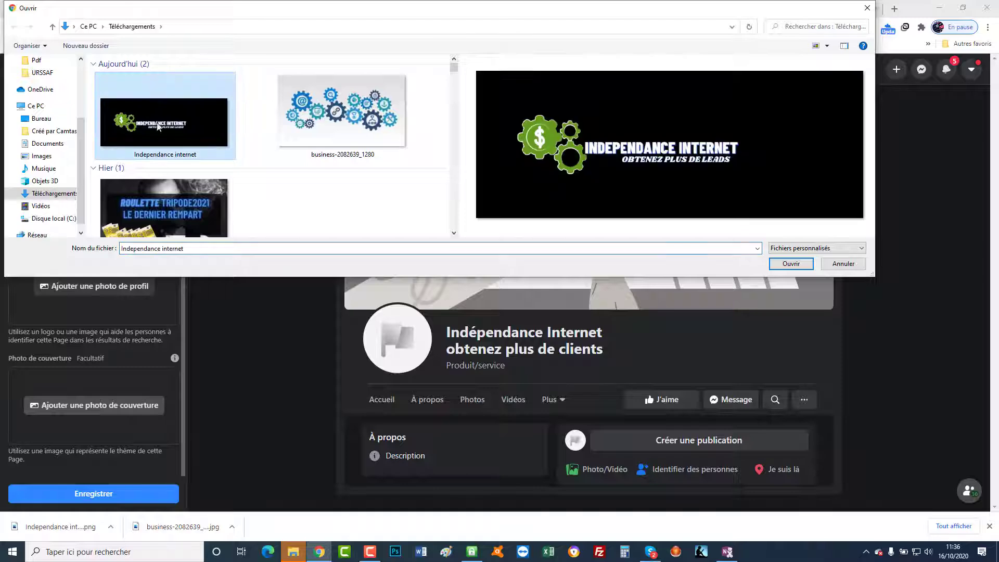
{"action": "left_click", "coordinate": [791, 264]}
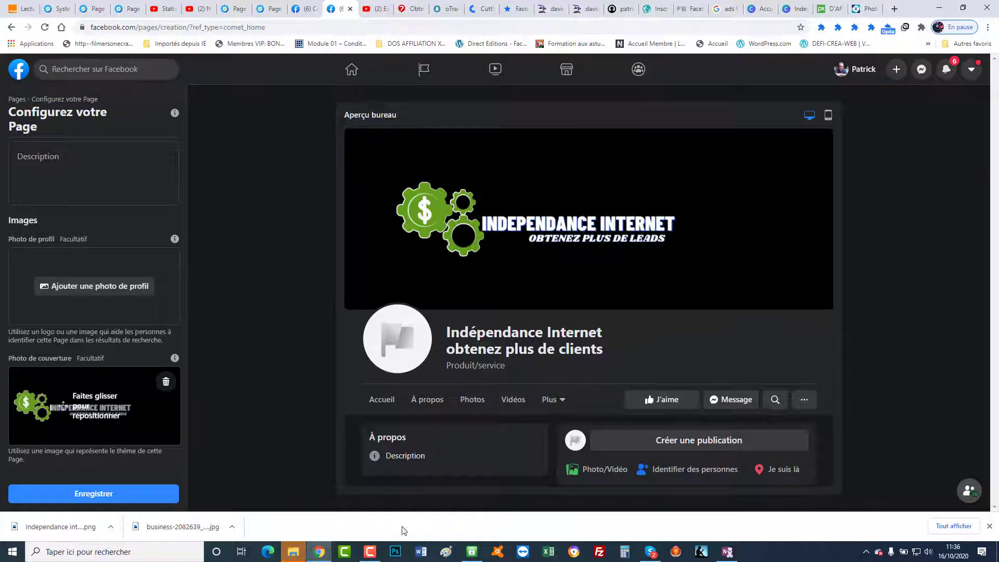
{"action": "mouse_move", "coordinate": [372, 556]}
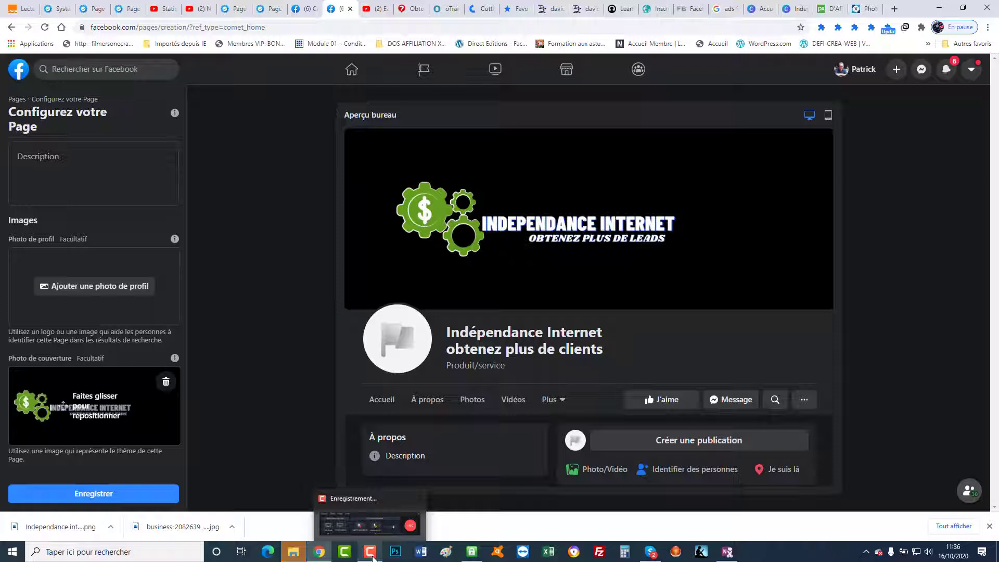
{"action": "left_click", "coordinate": [373, 556]}
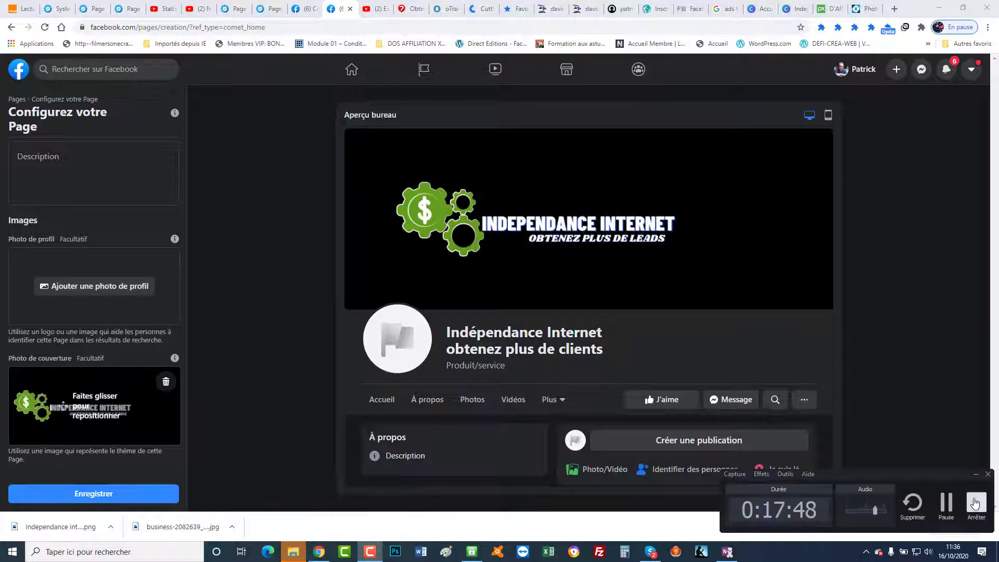
{"action": "left_click", "coordinate": [955, 509]}
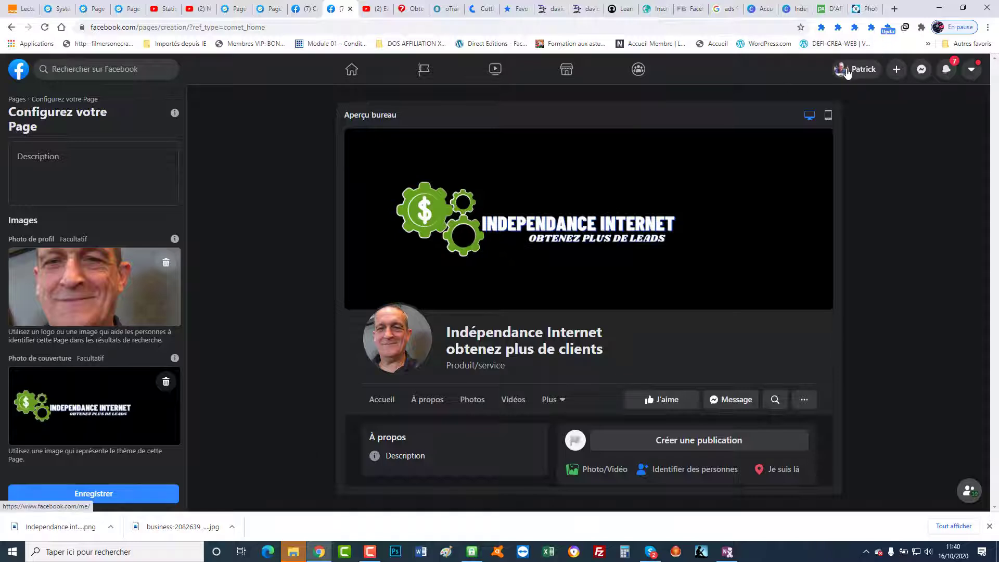
{"action": "left_click", "coordinate": [847, 73]}
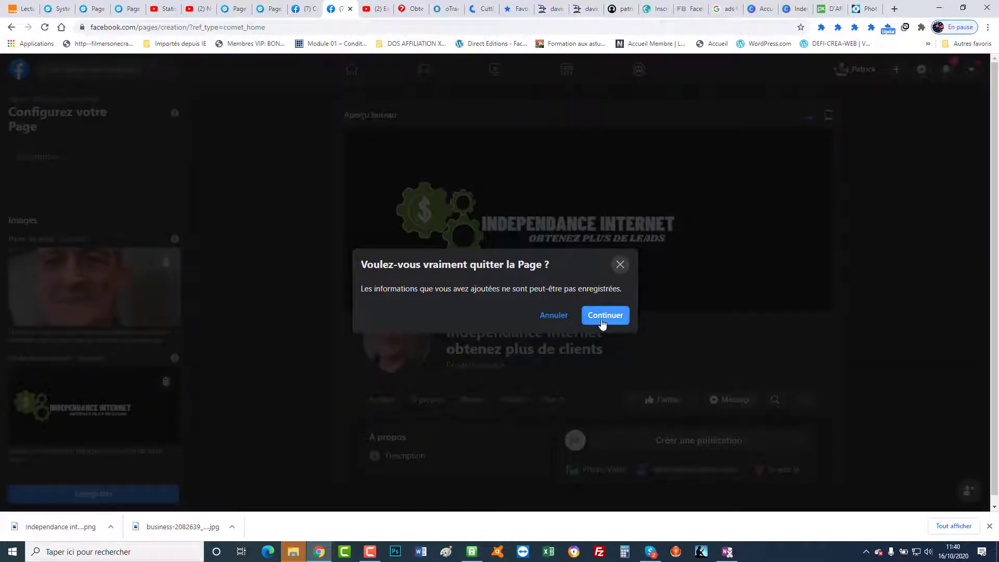
{"action": "left_click", "coordinate": [568, 321]}
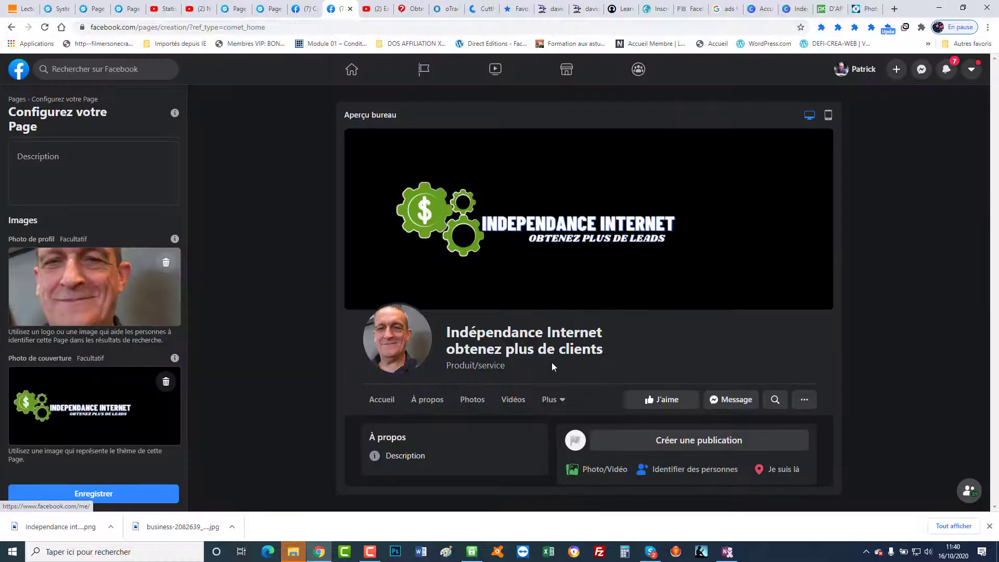